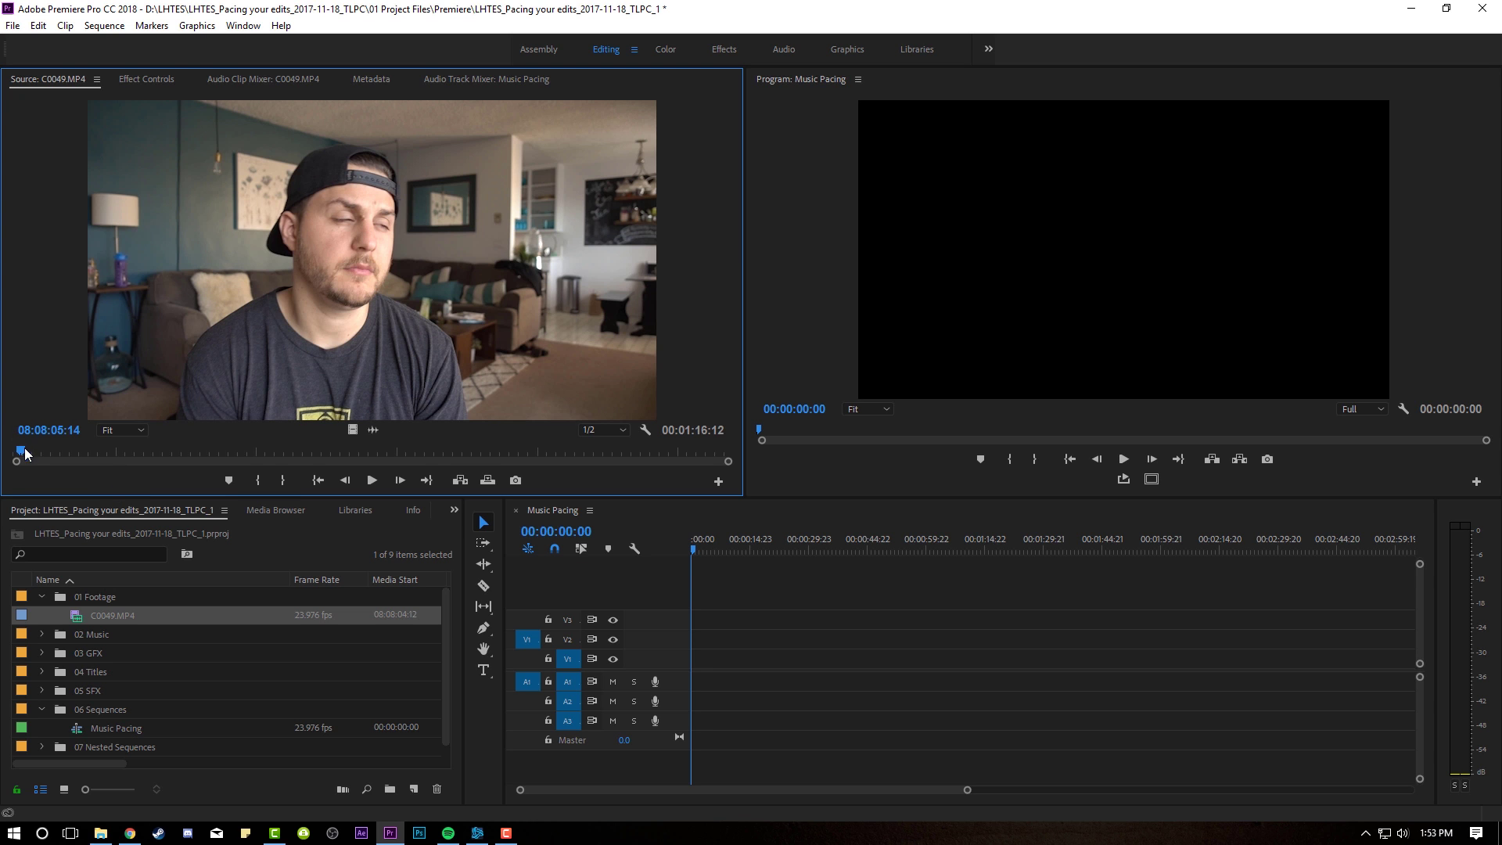
Skim through C0049 and switch the source monitor to the clip's audio waveform.
drag(27, 450, 100, 448)
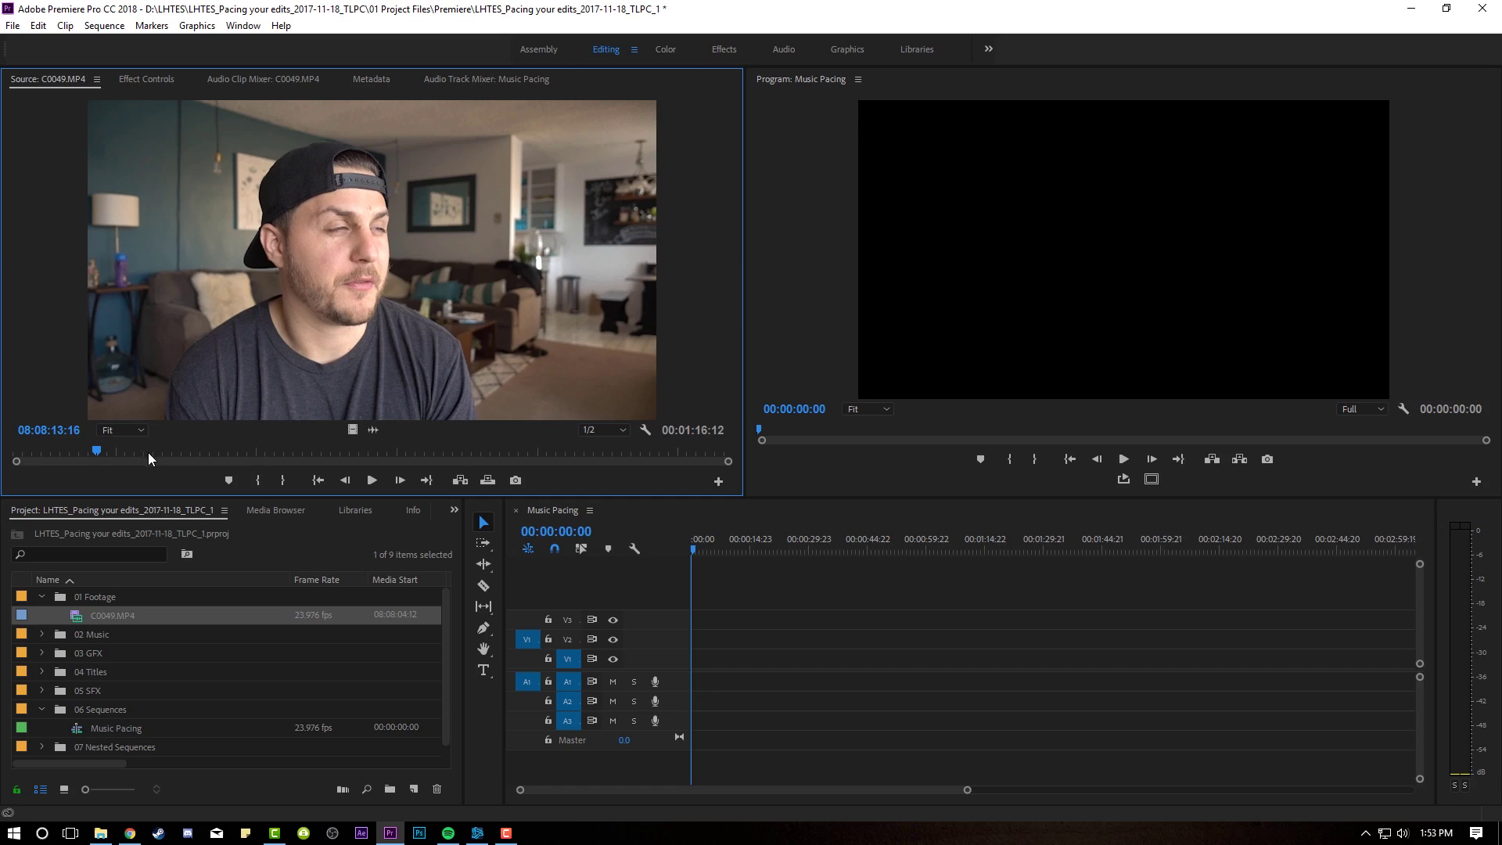
click(372, 429)
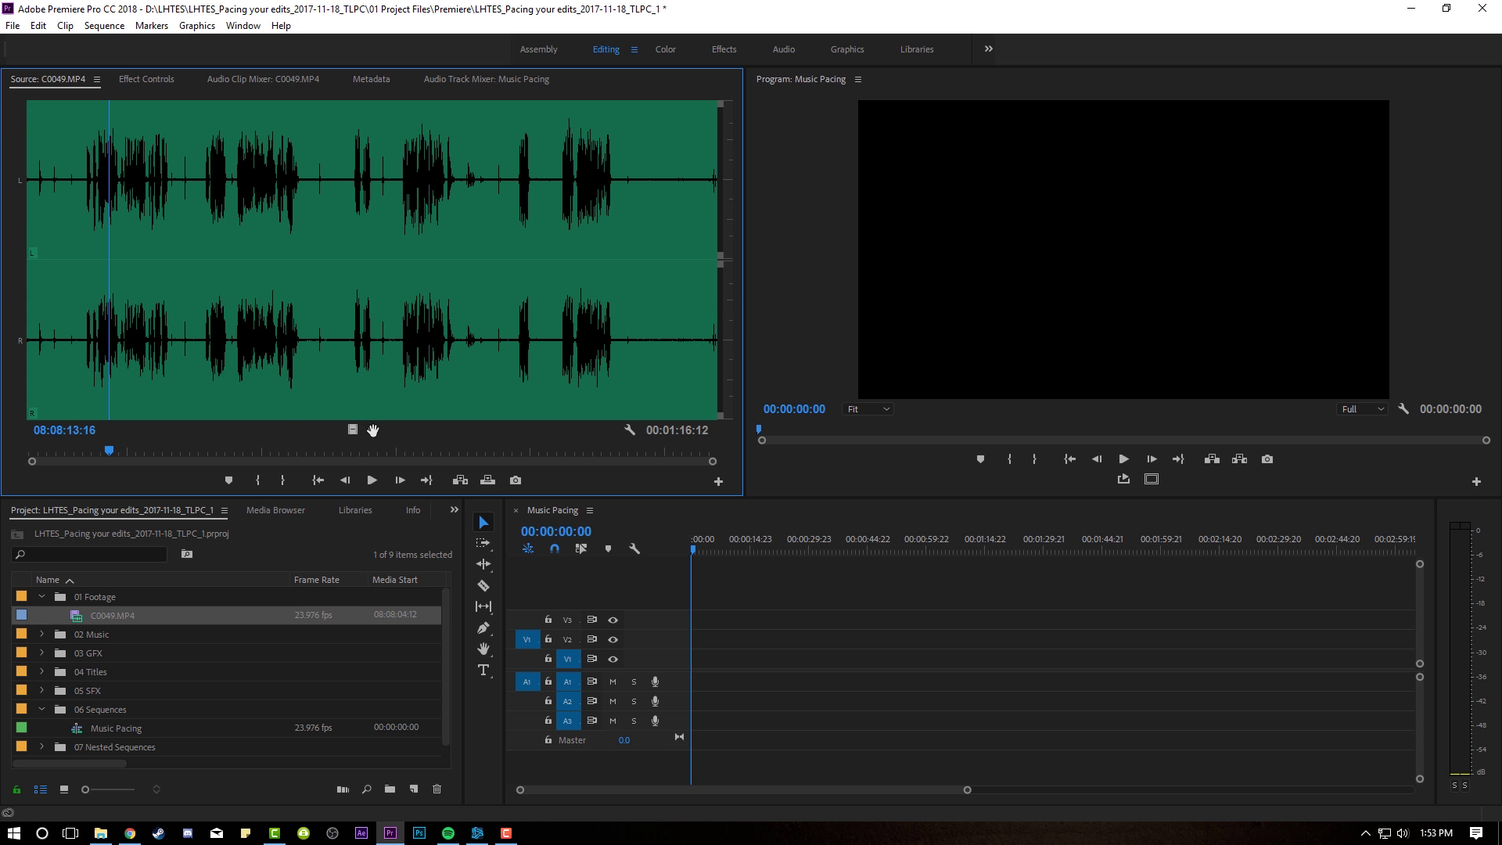
click(352, 429)
click(373, 430)
click(352, 429)
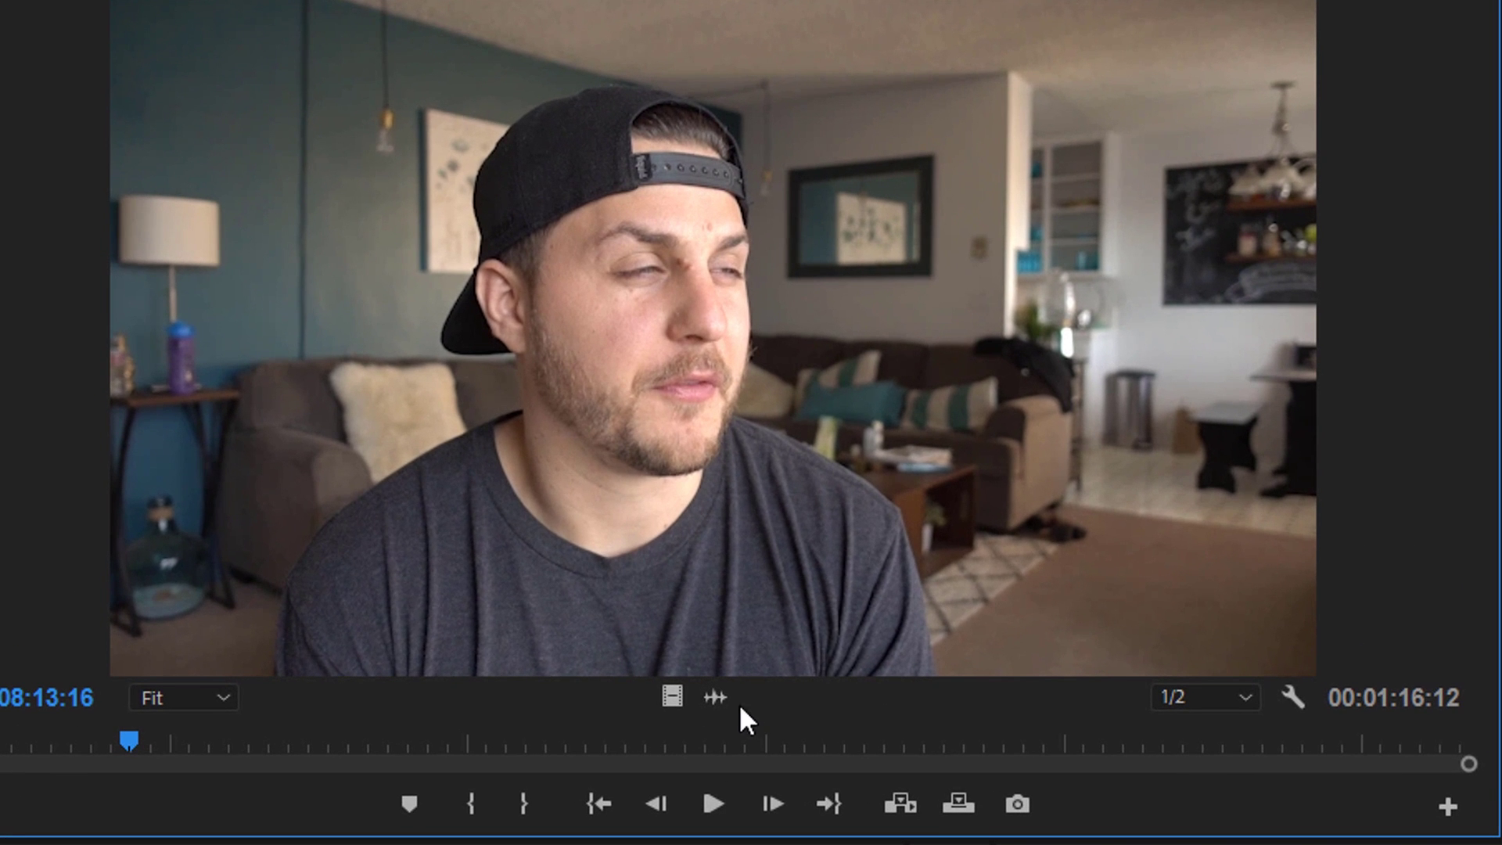
click(716, 696)
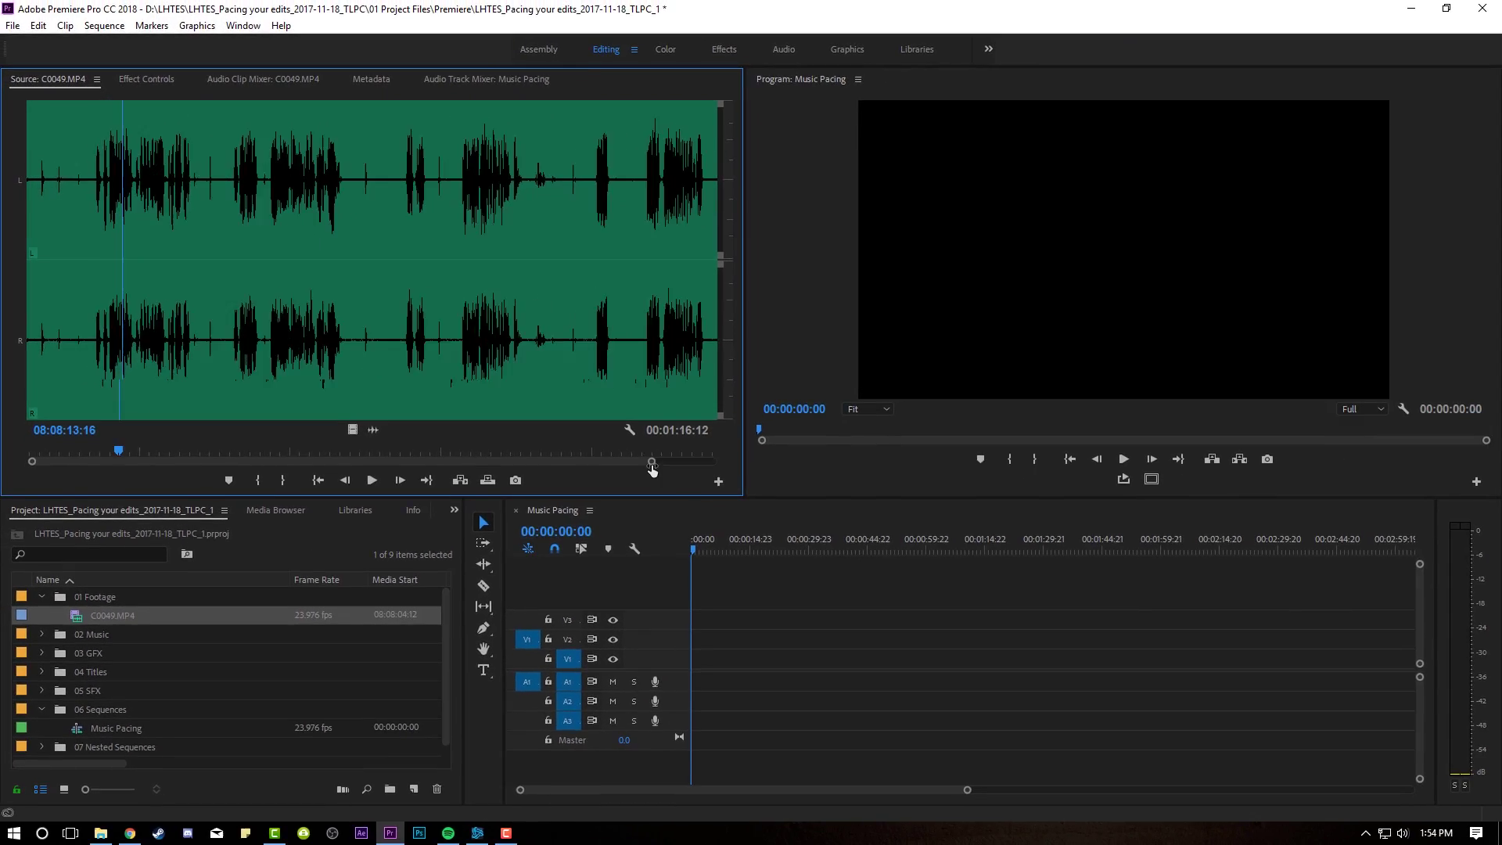
Zoom into the waveform on the spoken phrases and return the playhead to 08:08:11:01.
drag(1436, 763, 1023, 765)
drag(517, 461, 574, 447)
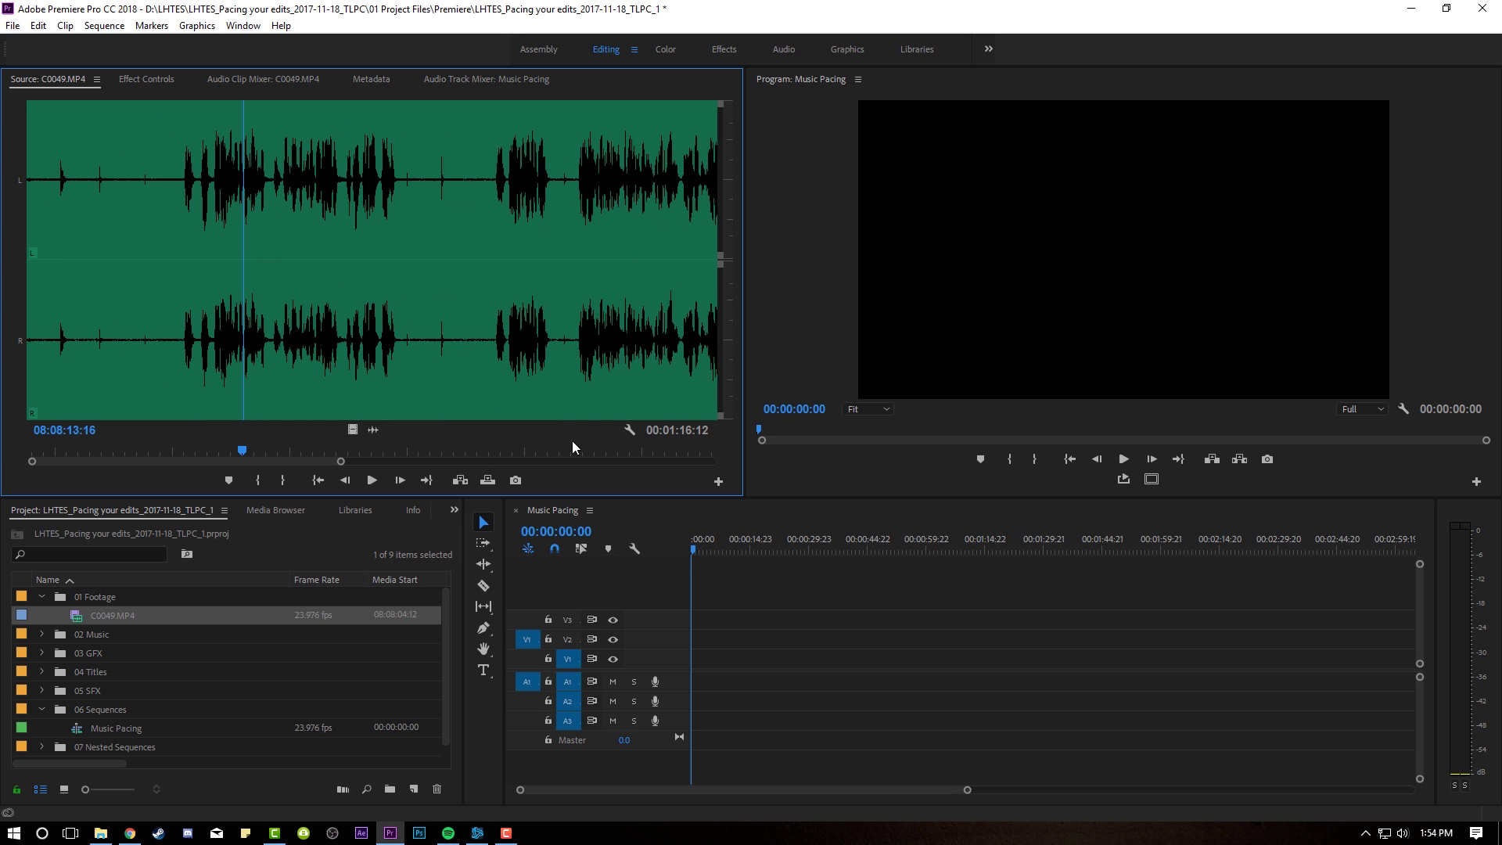
click(185, 194)
Mark In and Out points around a six-second spoken phrase in C0049.
key(space)
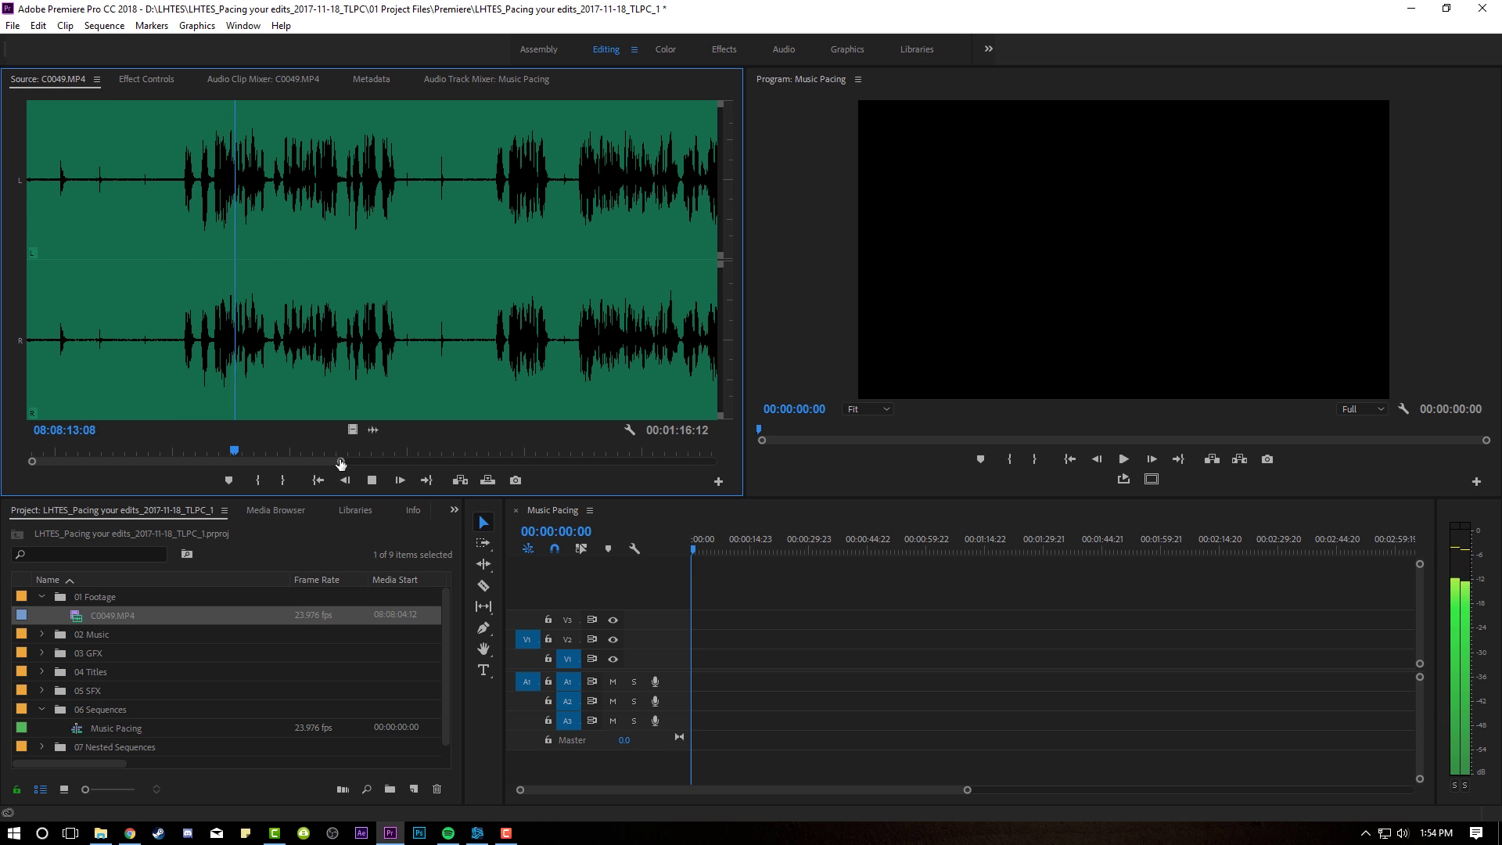
drag(341, 461, 301, 462)
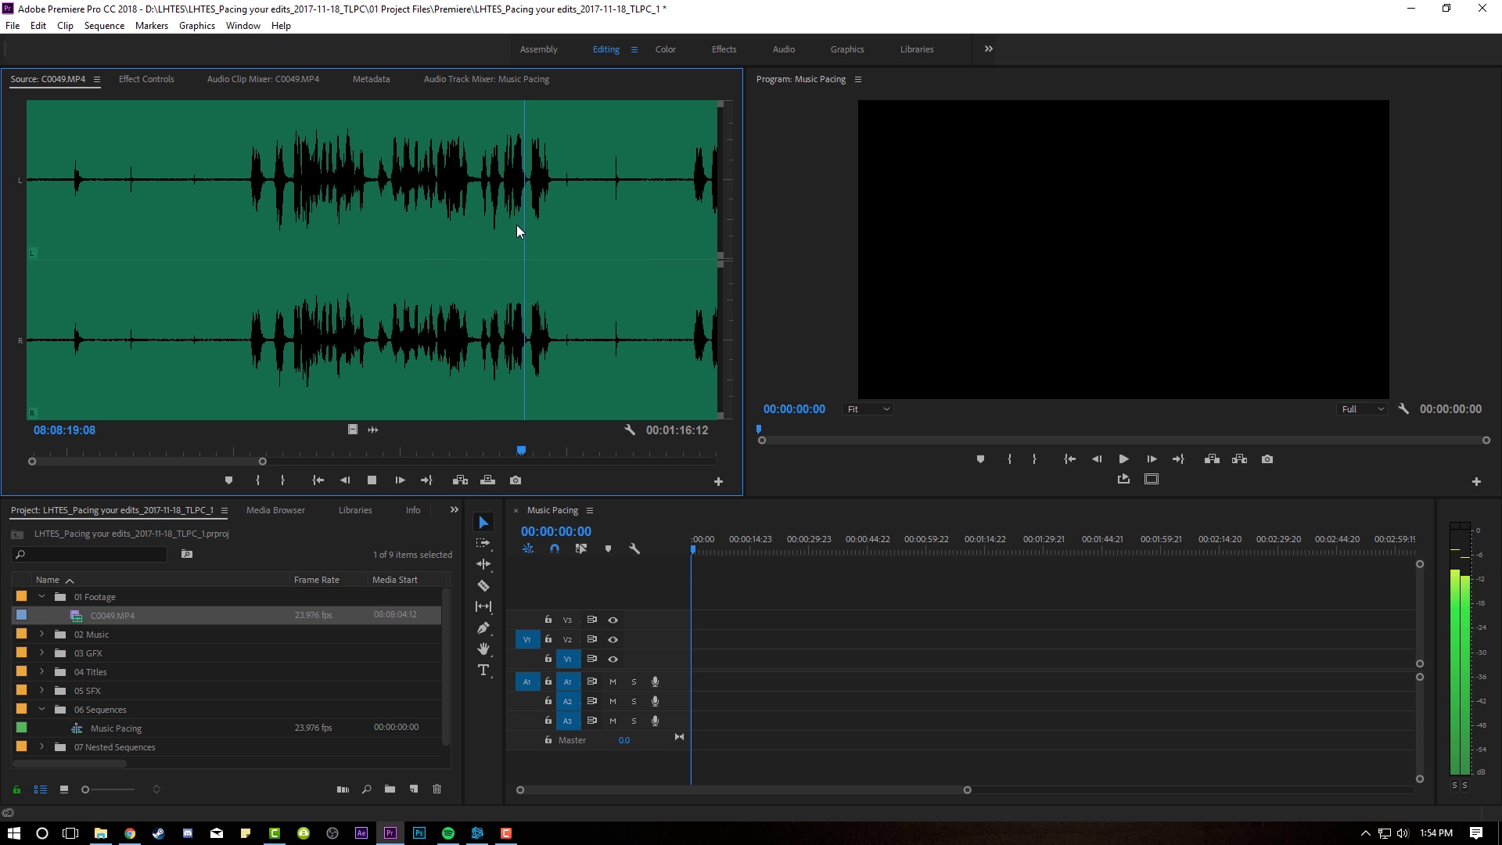
key(space)
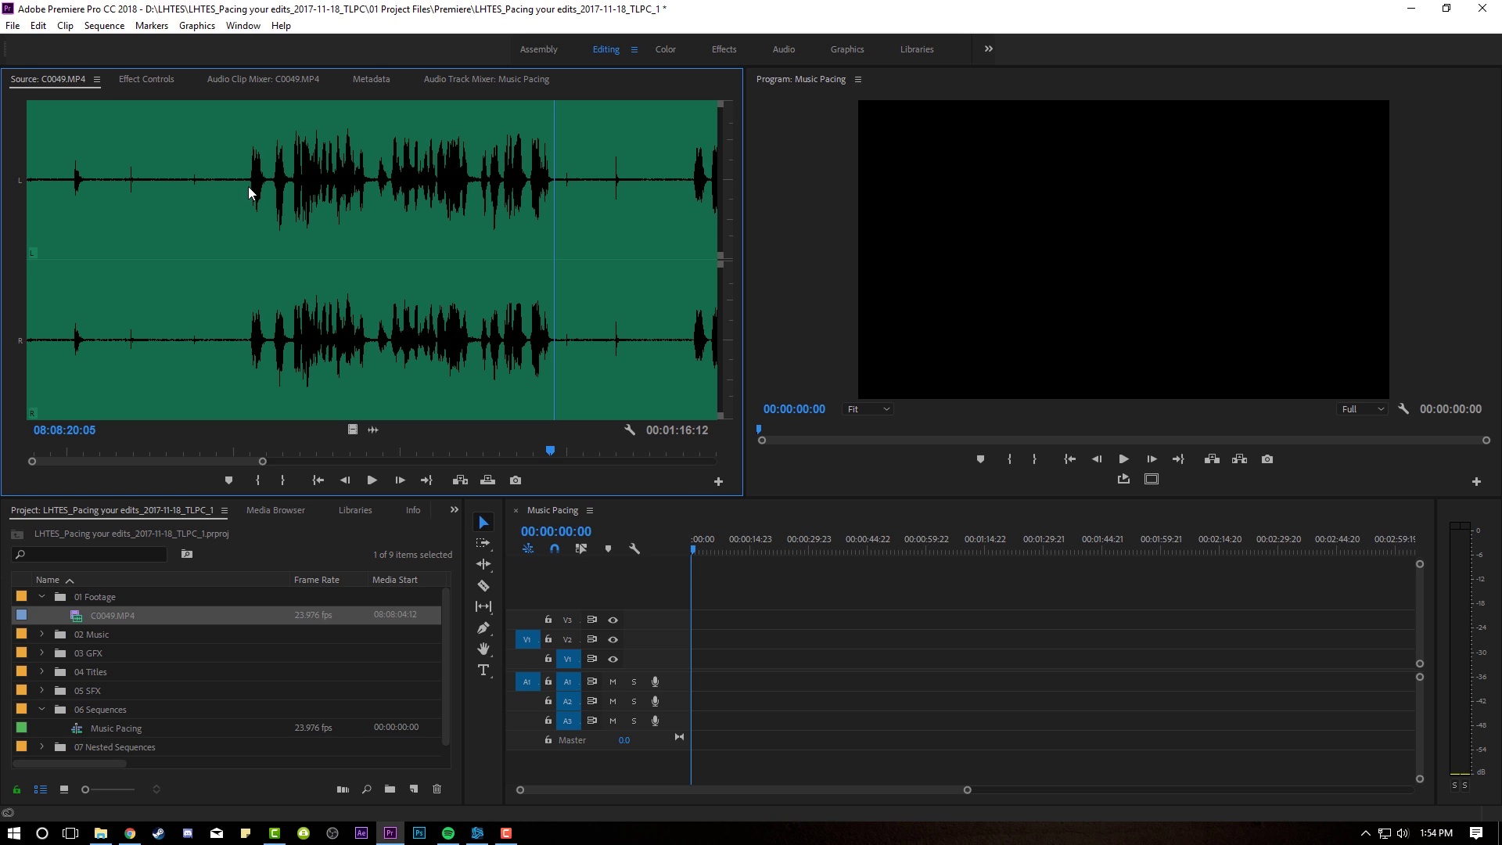
click(272, 195)
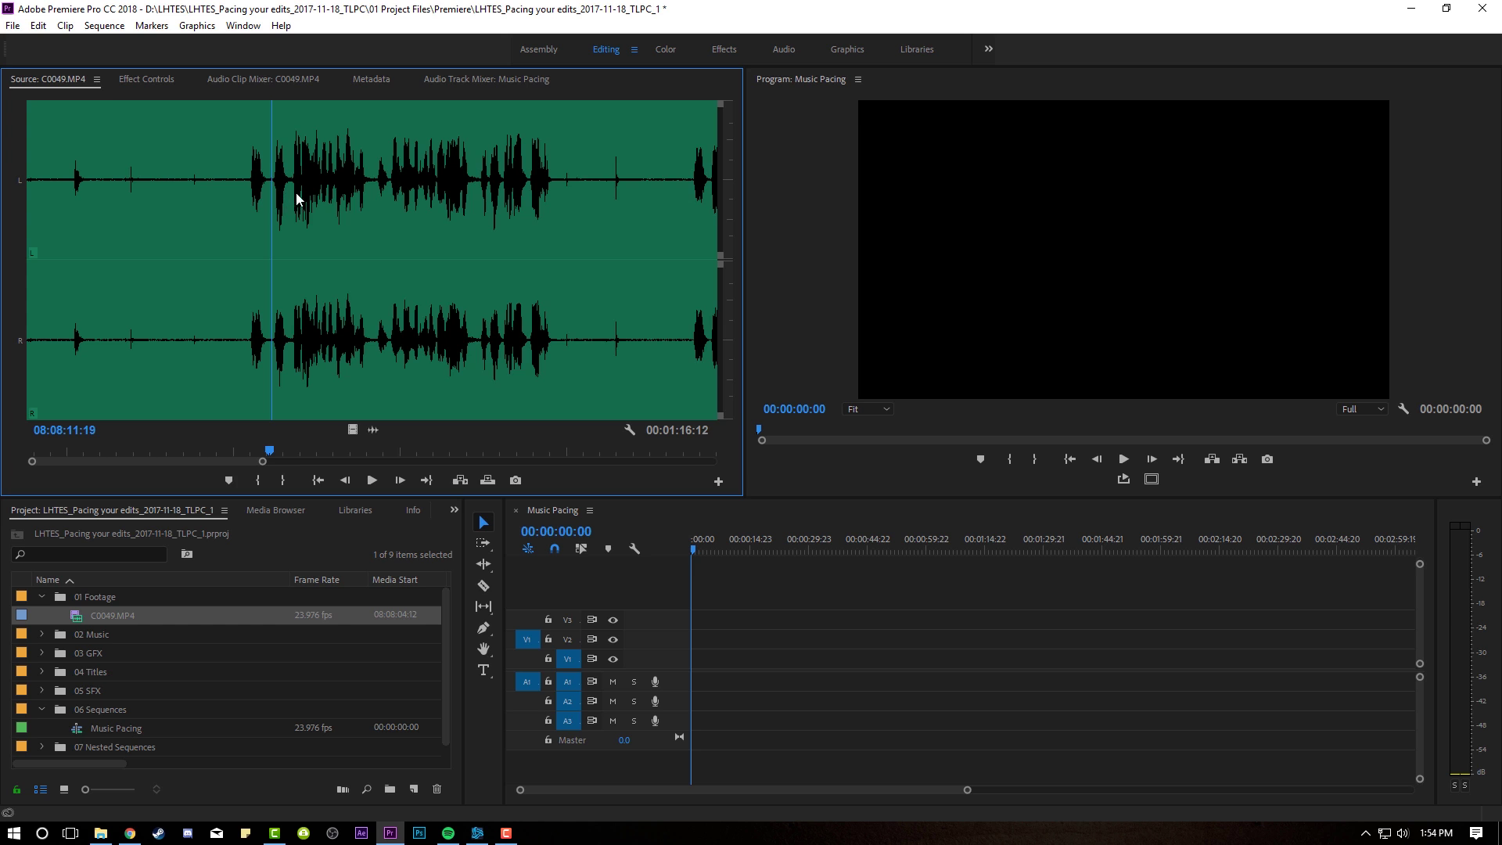
key(i)
drag(448, 203, 473, 226)
key(o)
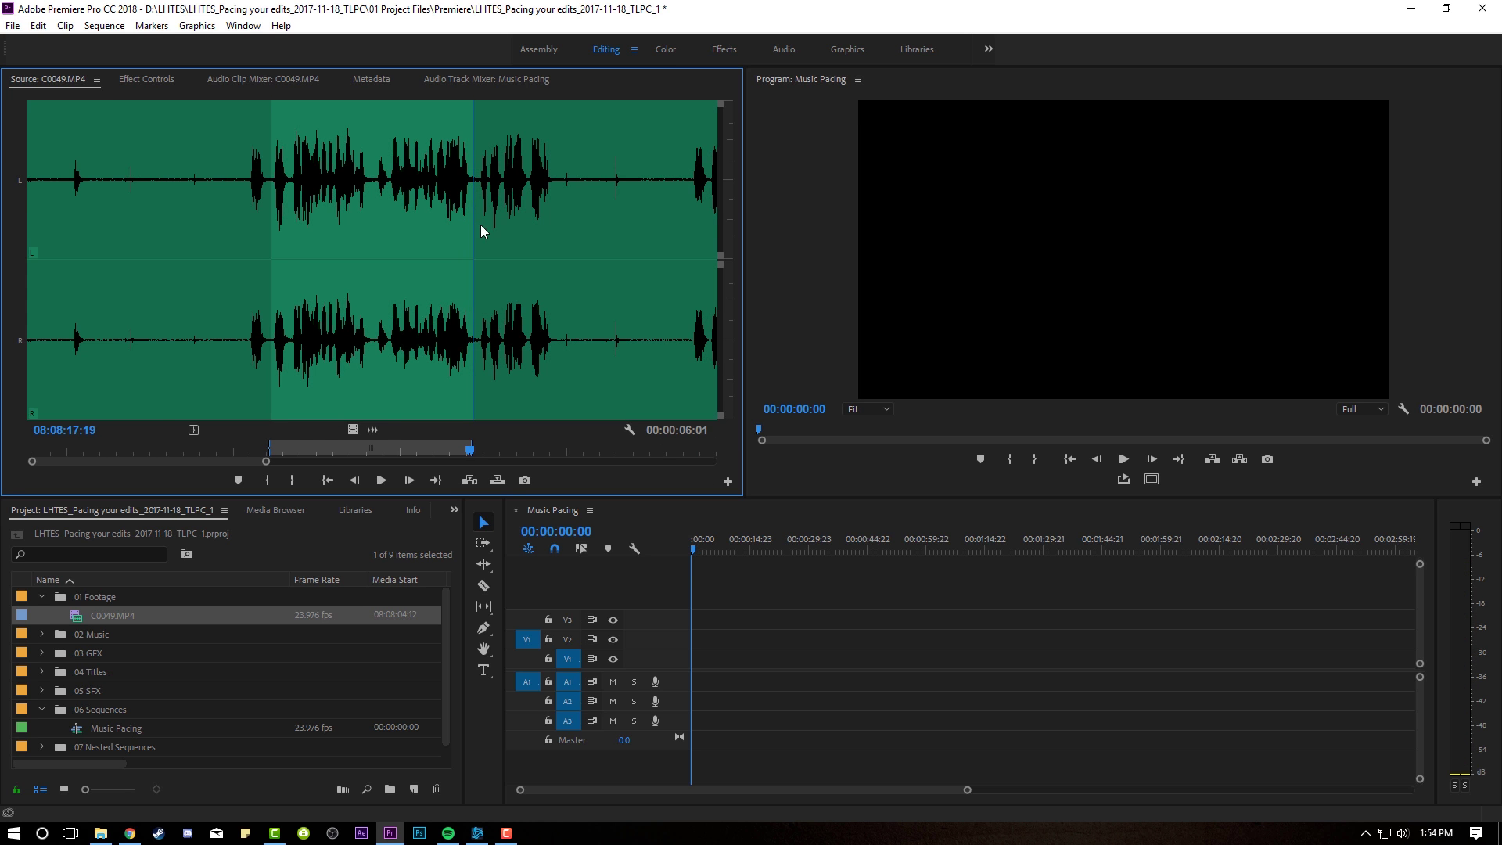
Place the marked 00:00:06:01 portion at the start of Music Pacing on V1 and A1.
click(349, 431)
drag(590, 550, 699, 667)
drag(967, 791, 776, 782)
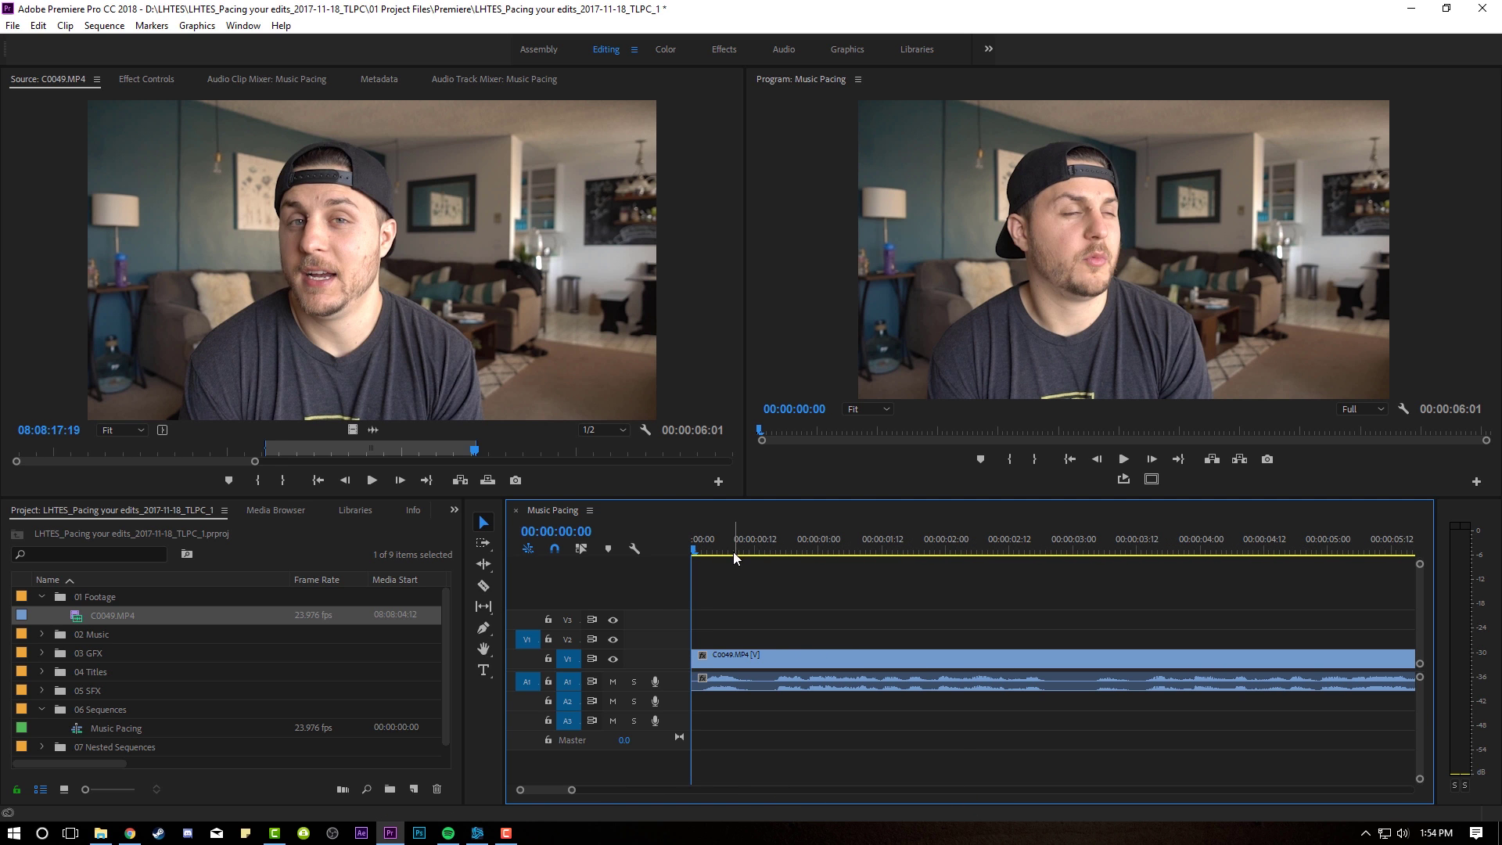
Split the clip at 00:00:02:20 and ripple-delete the middle section.
key(space)
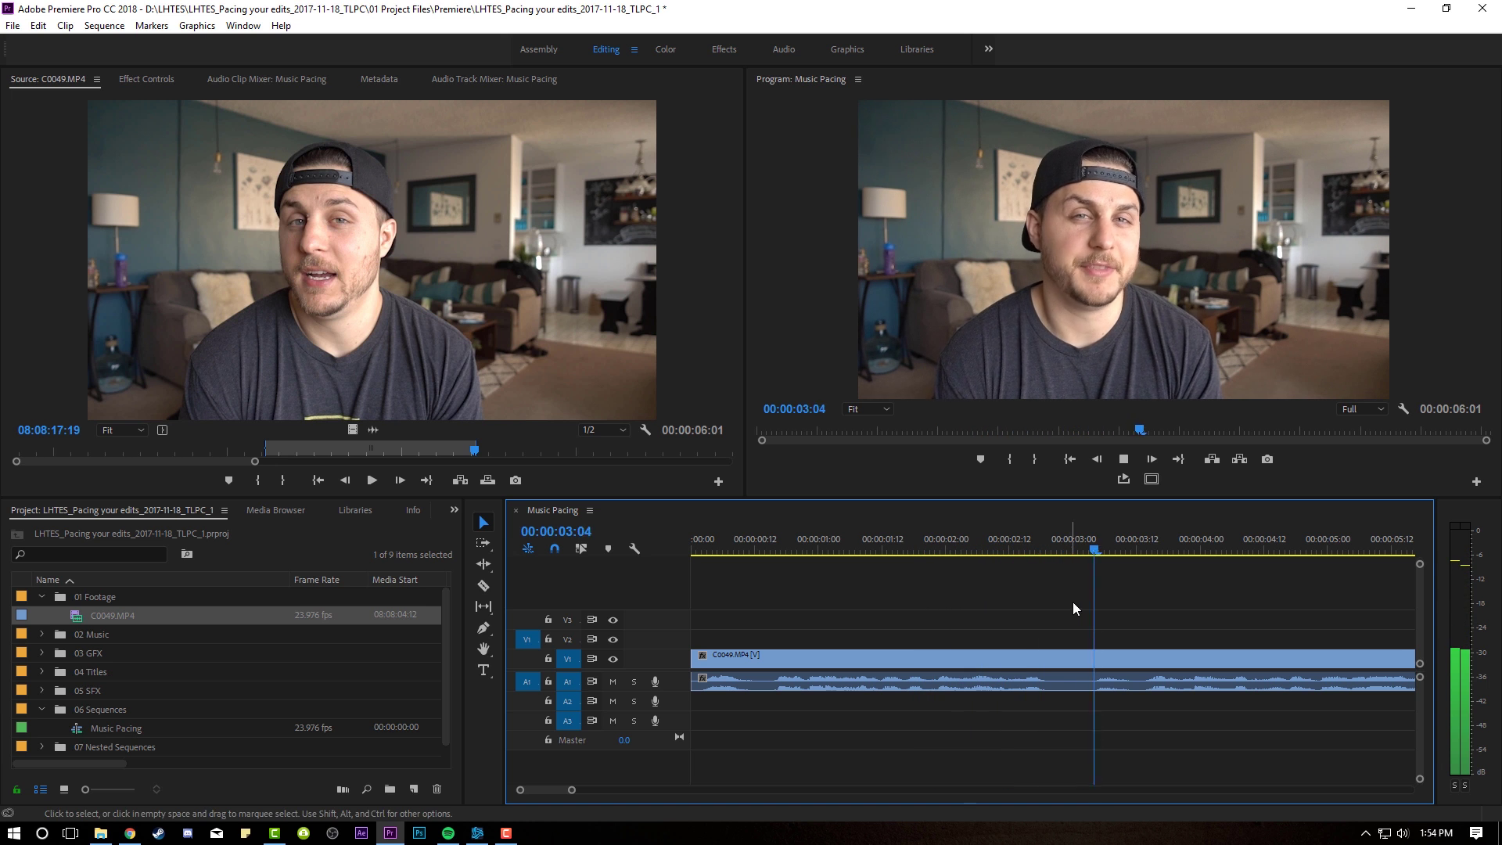
key(space)
drag(1144, 540, 1052, 579)
key(c)
click(1132, 661)
key(v)
drag(1101, 636, 1092, 713)
key(shift+Delete)
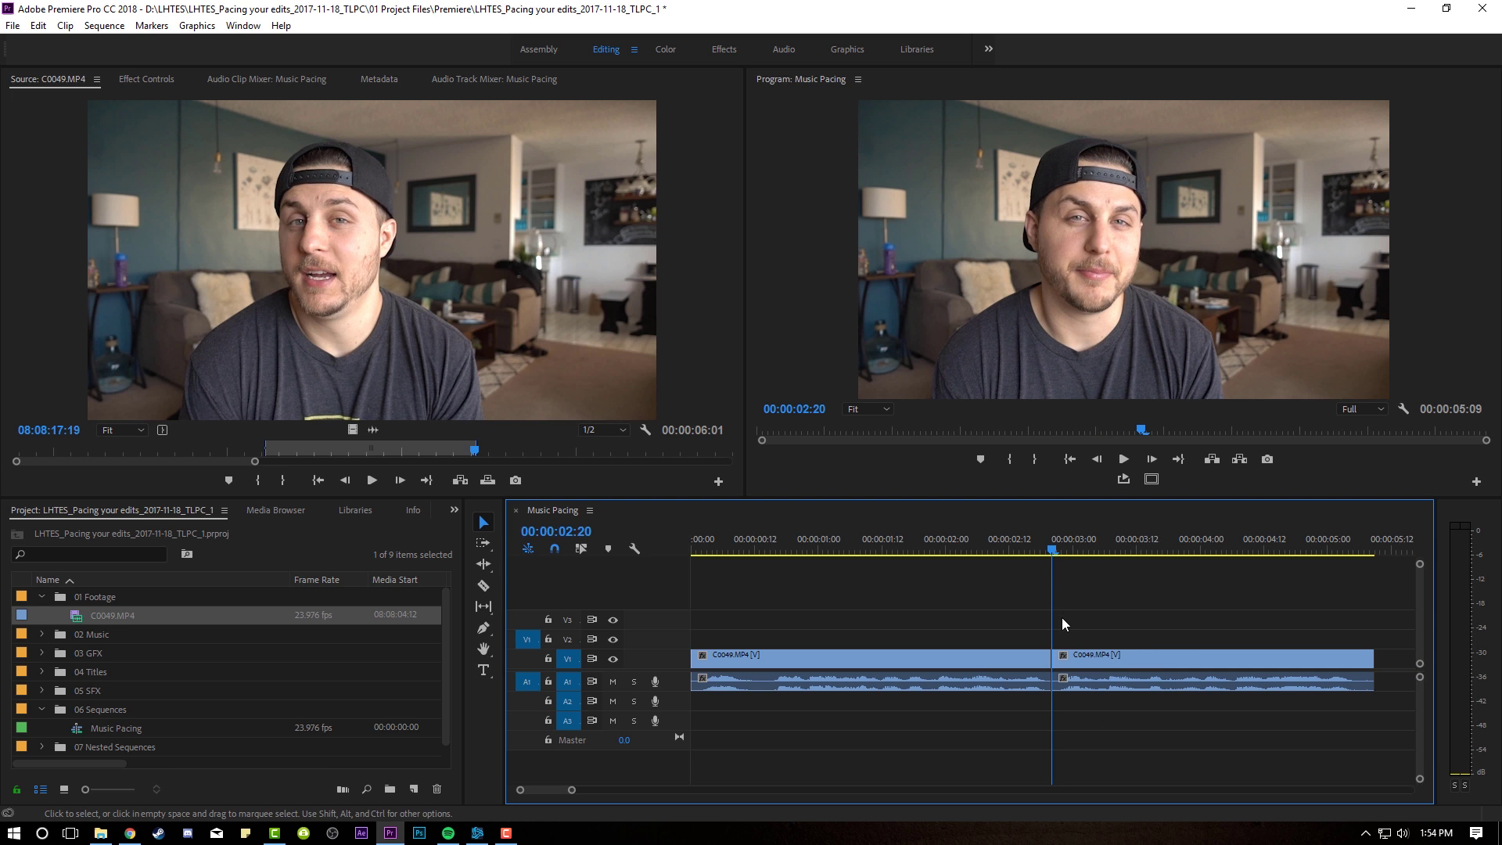
Review the tightened edit from 00:00:02:14 and add a default audio fade at the end.
click(1023, 543)
key(space)
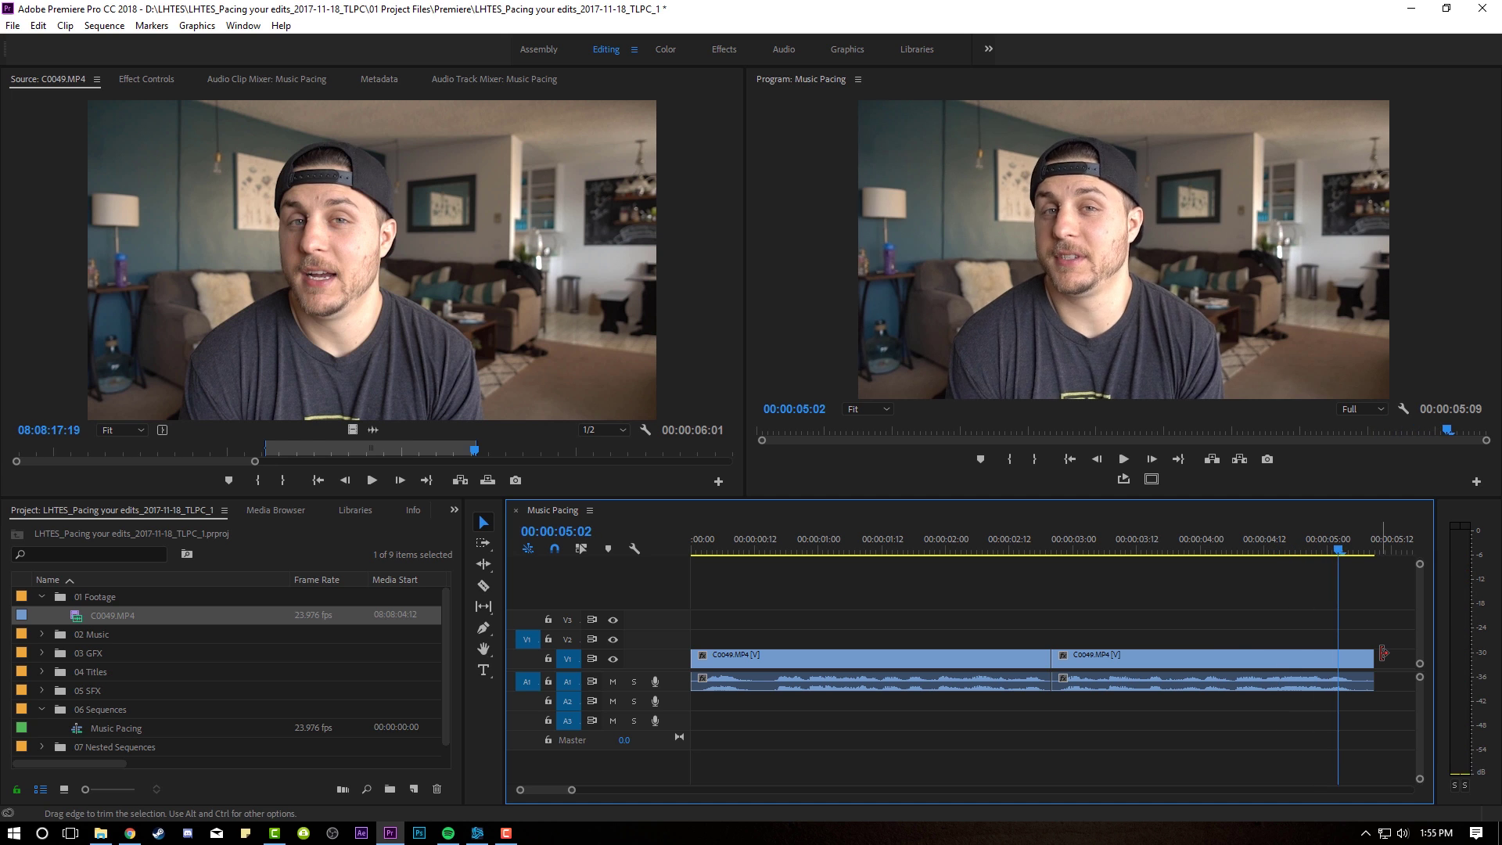
right_click(1361, 677)
click(1406, 782)
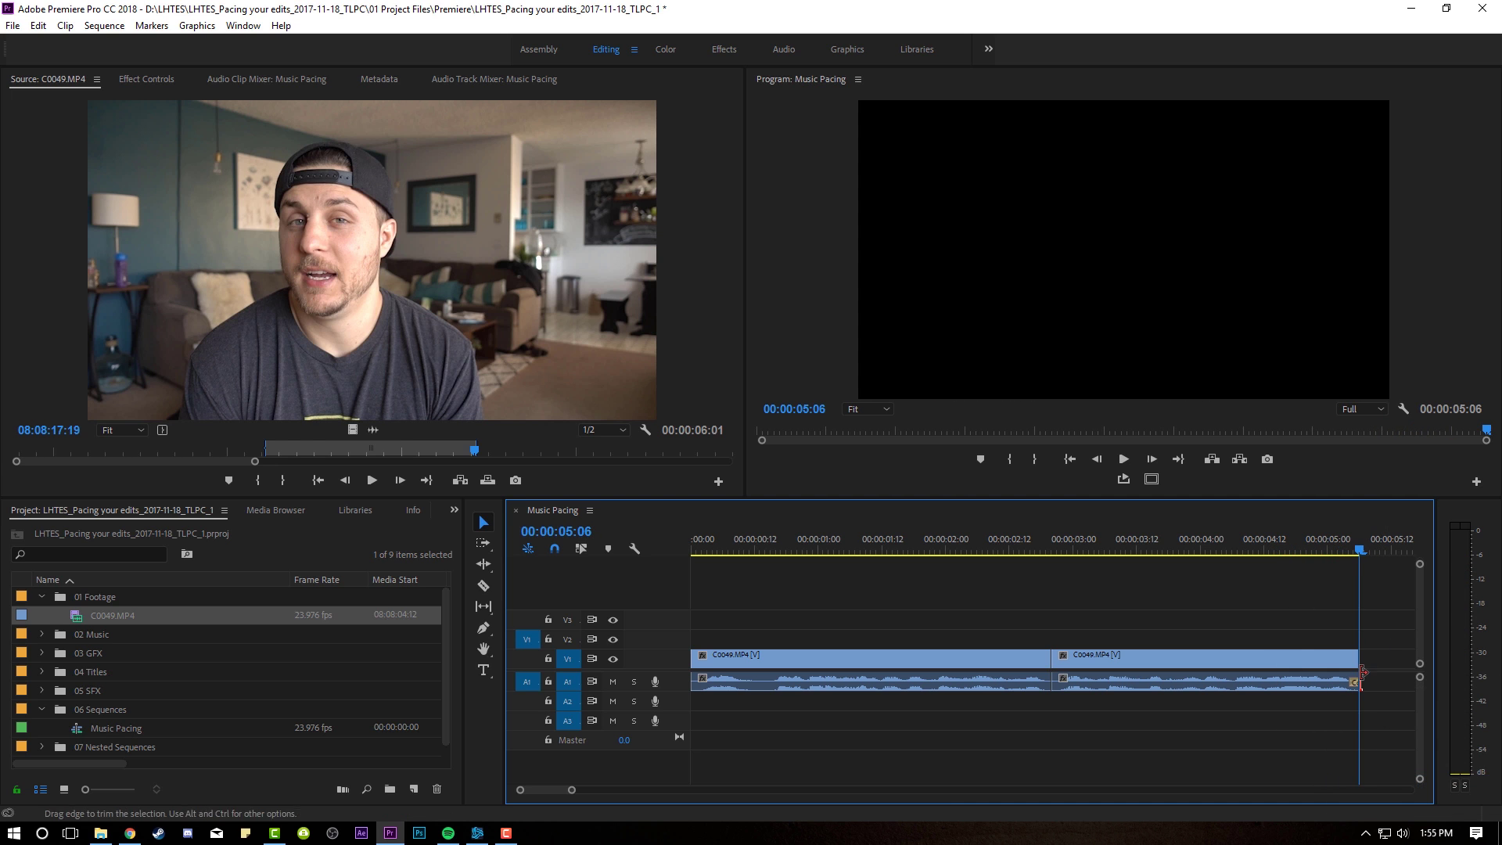
Check the Timeline audio transition default duration, then apply a 2-frame crossfade at the cut.
click(37, 25)
click(144, 479)
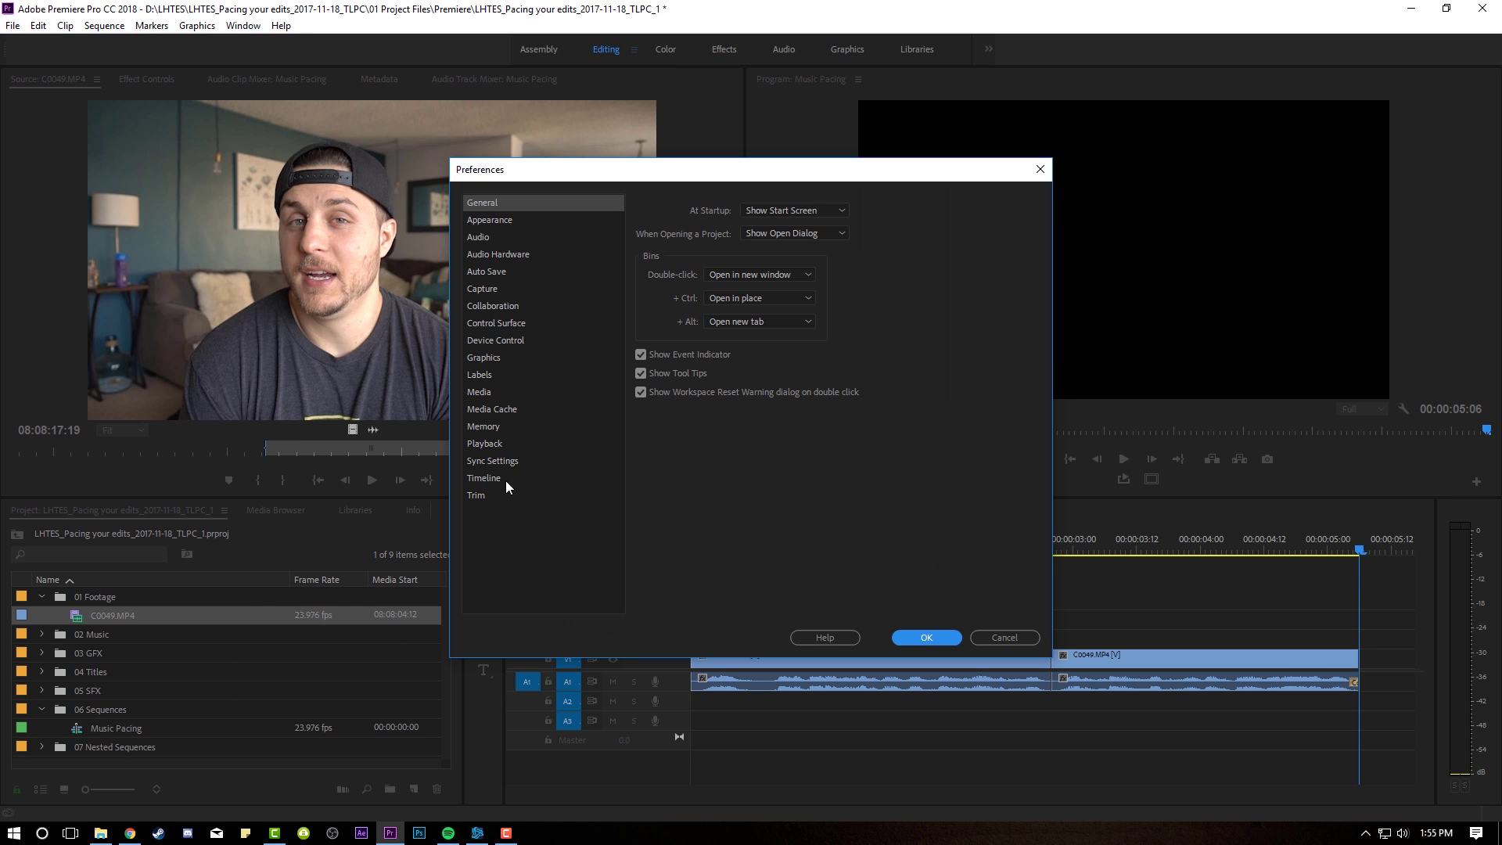
click(485, 477)
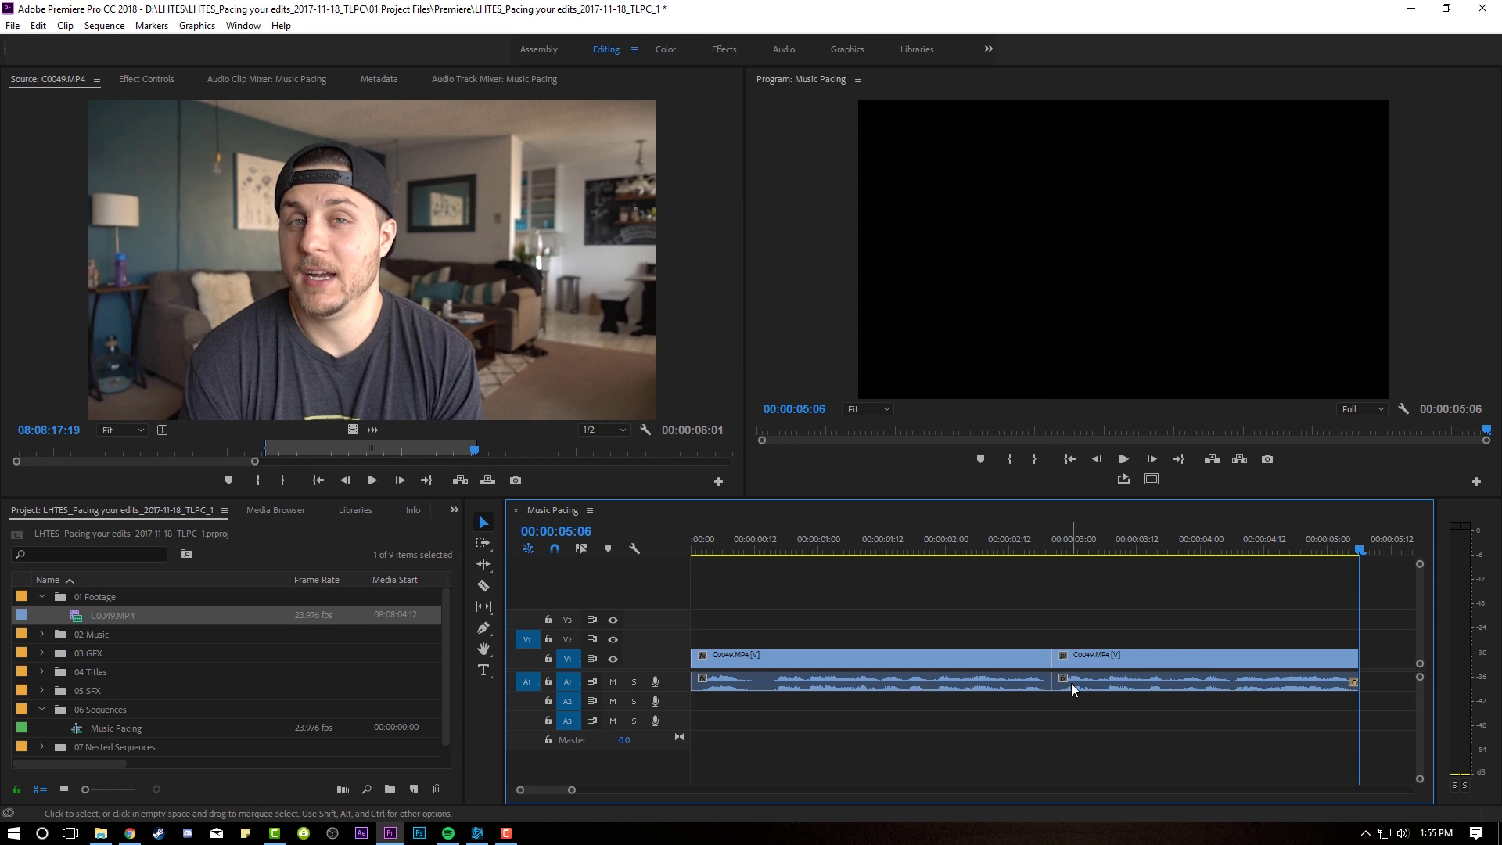
right_click(1072, 688)
click(1095, 776)
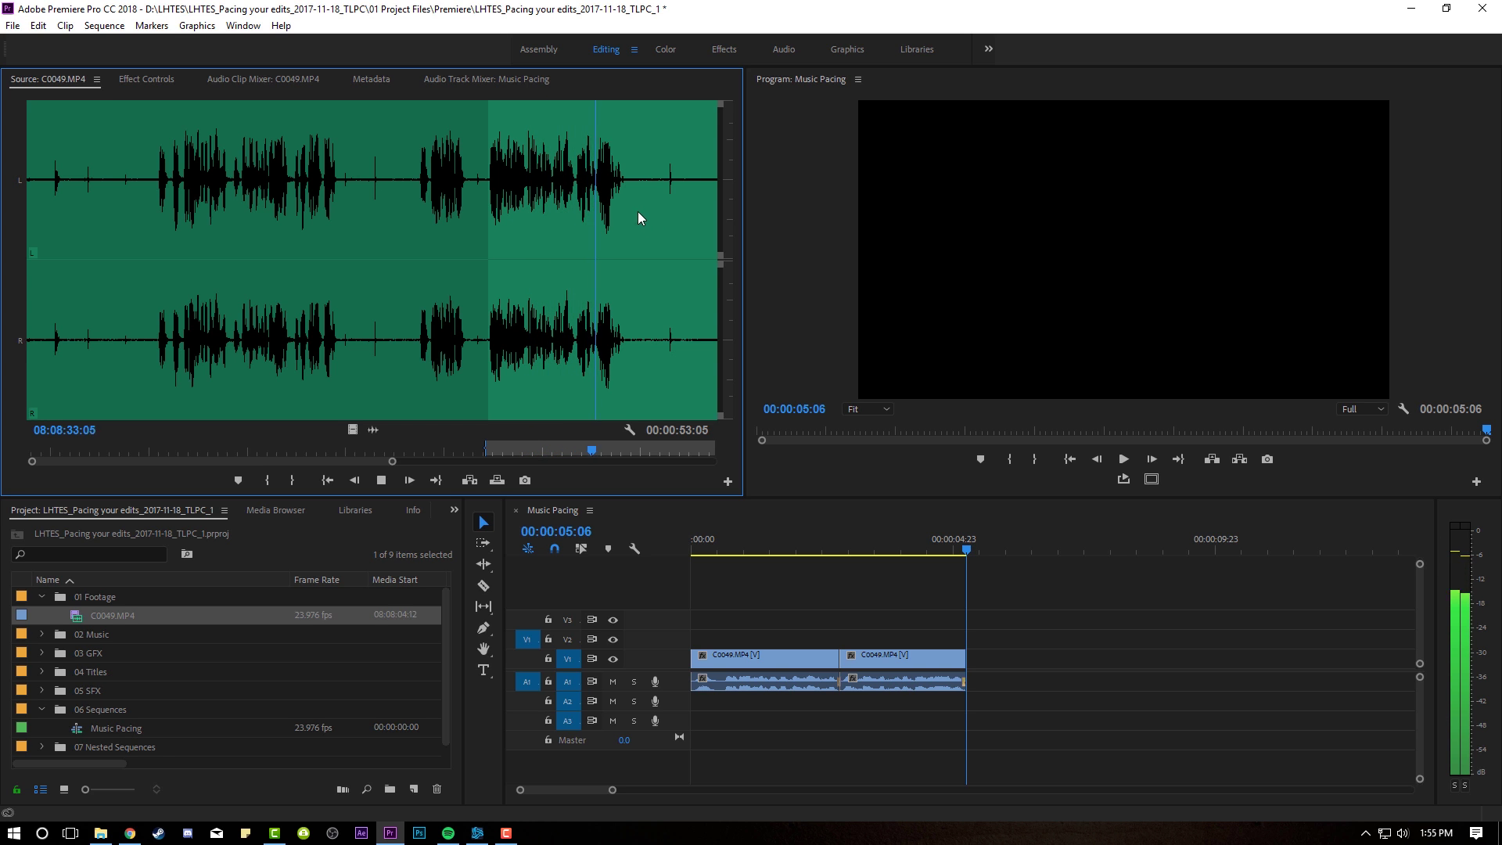
Mark an Out point in C0049 and add that clip after the existing clips.
key(space)
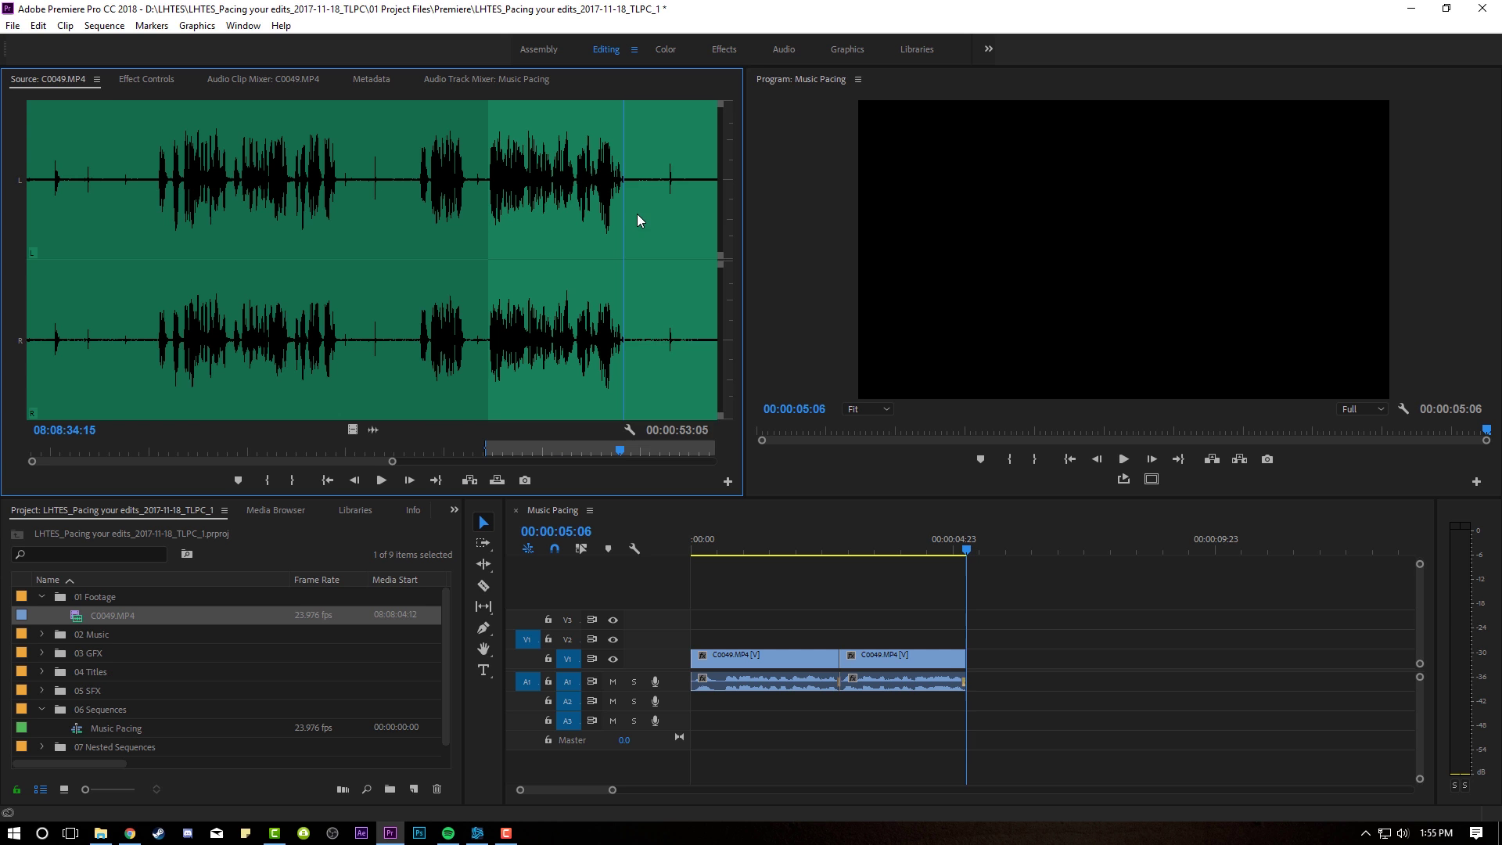
key(o)
drag(500, 229, 999, 674)
key(minus)
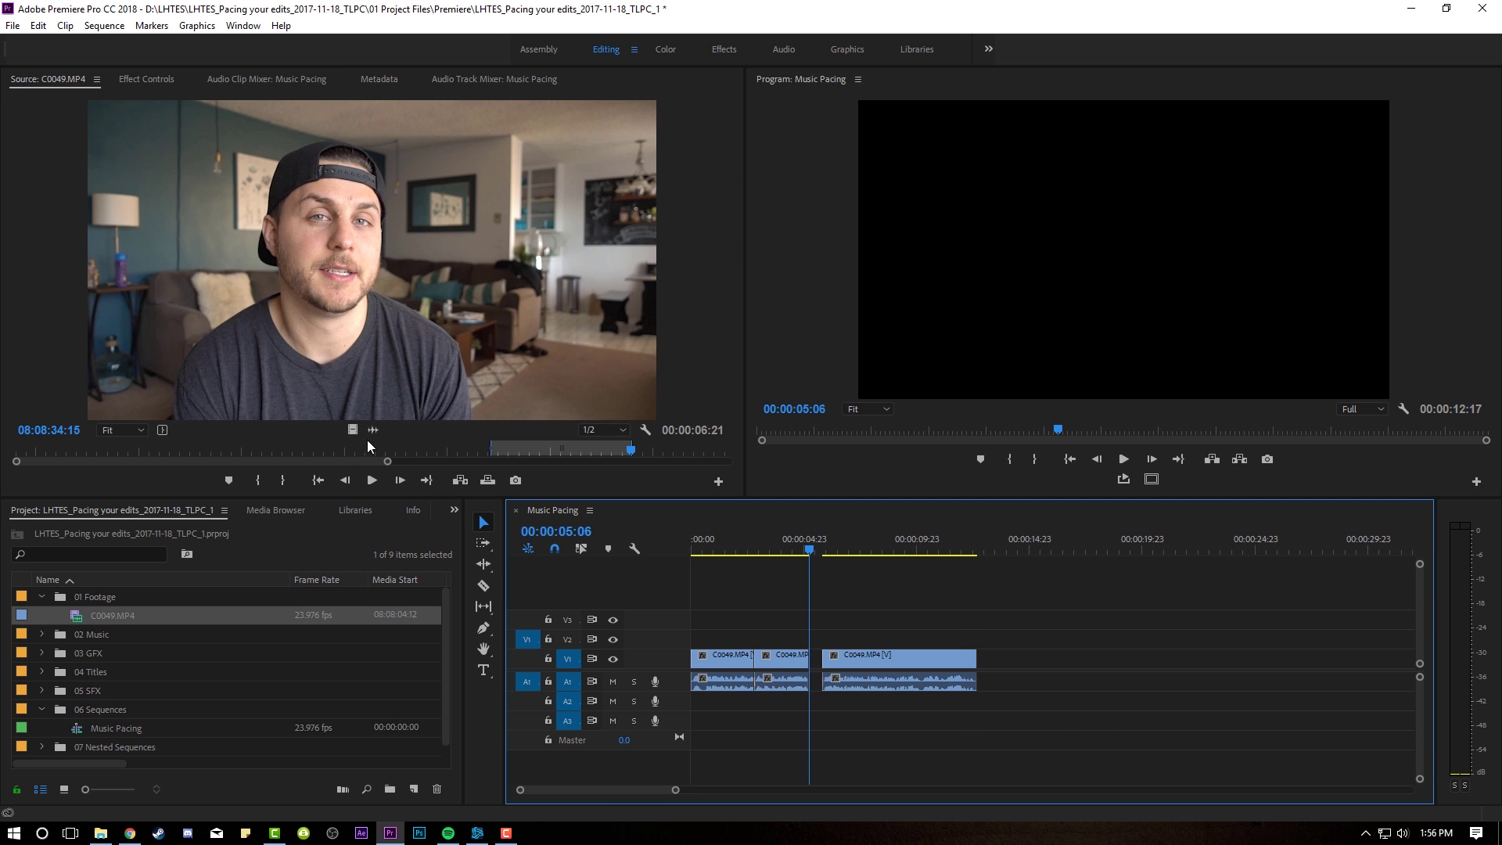
Mark the next C0049 phrase and add it to the Music Pacing sequence.
click(372, 430)
click(583, 224)
key(space)
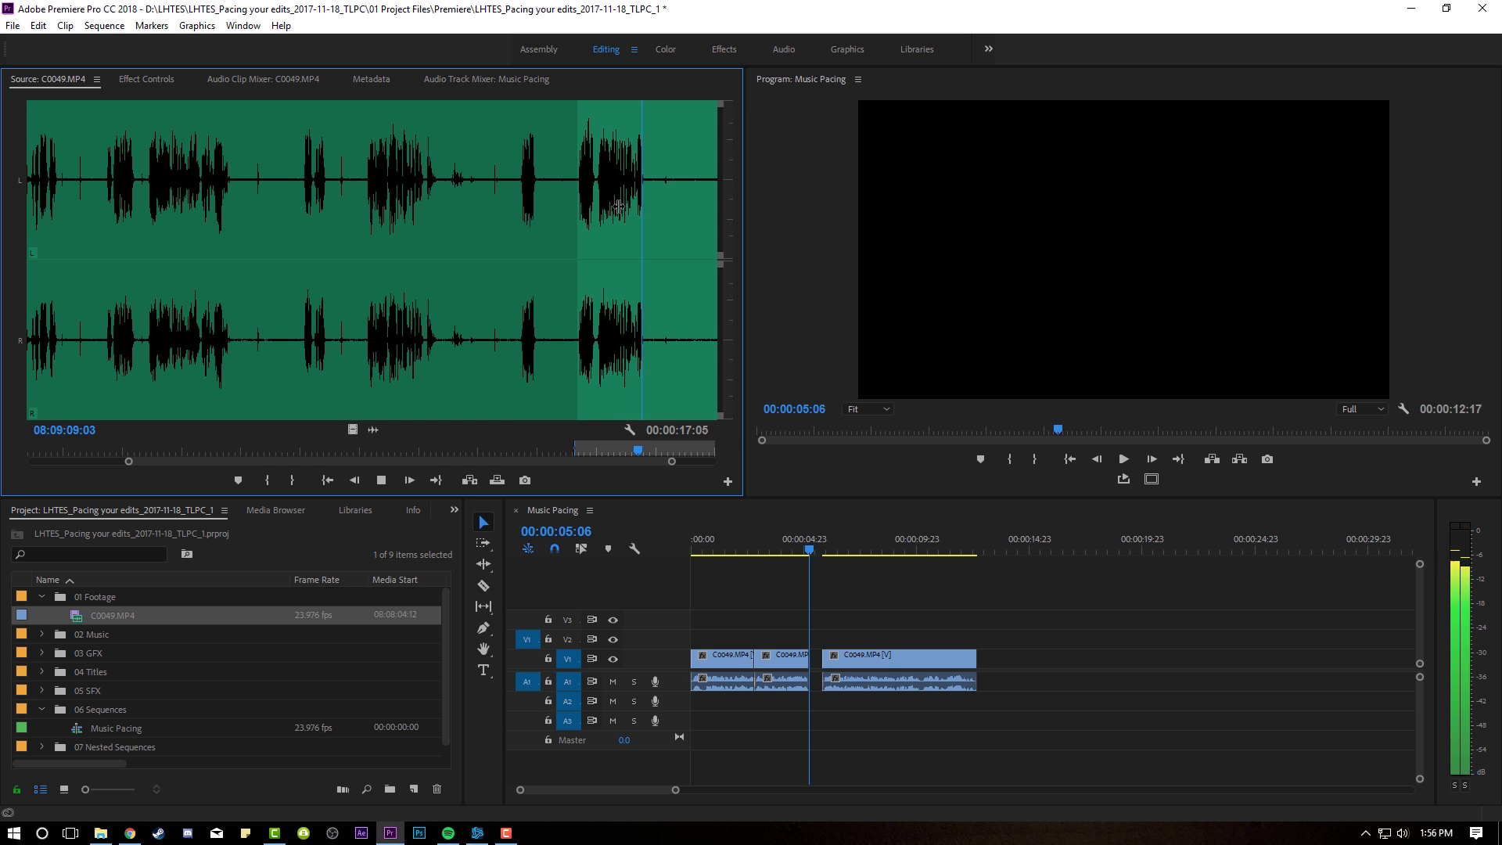
key(o)
drag(624, 208, 997, 661)
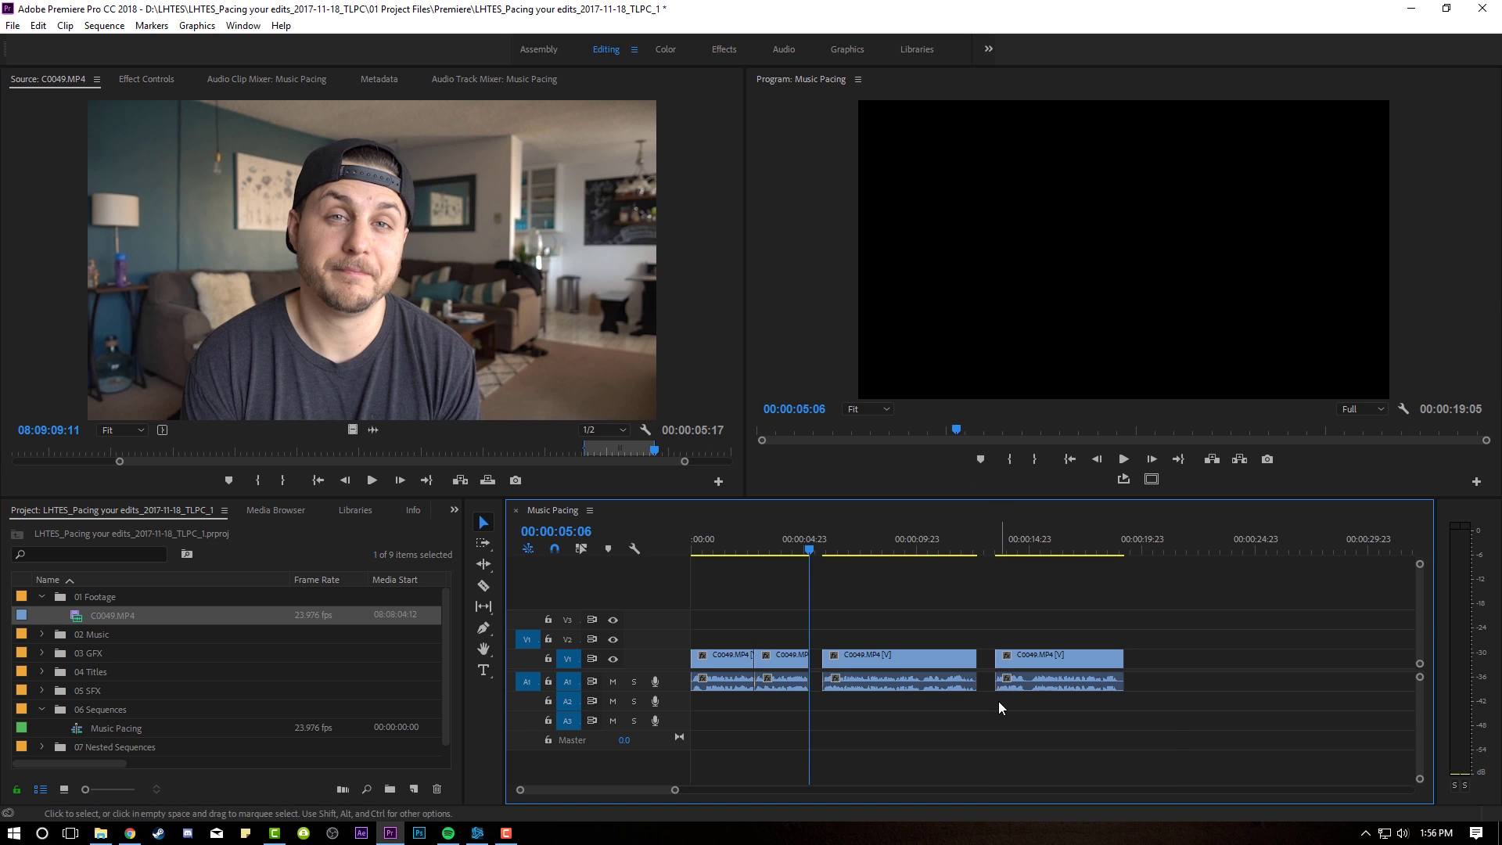
Apply default audio crossfades to both edges of the new audio clip.
right_click(1004, 681)
click(1048, 782)
right_click(1128, 682)
click(1189, 782)
Select the sequence clips, expand the 02 Music bin, and widen its name column.
drag(675, 789, 771, 790)
drag(838, 636, 690, 702)
click(41, 635)
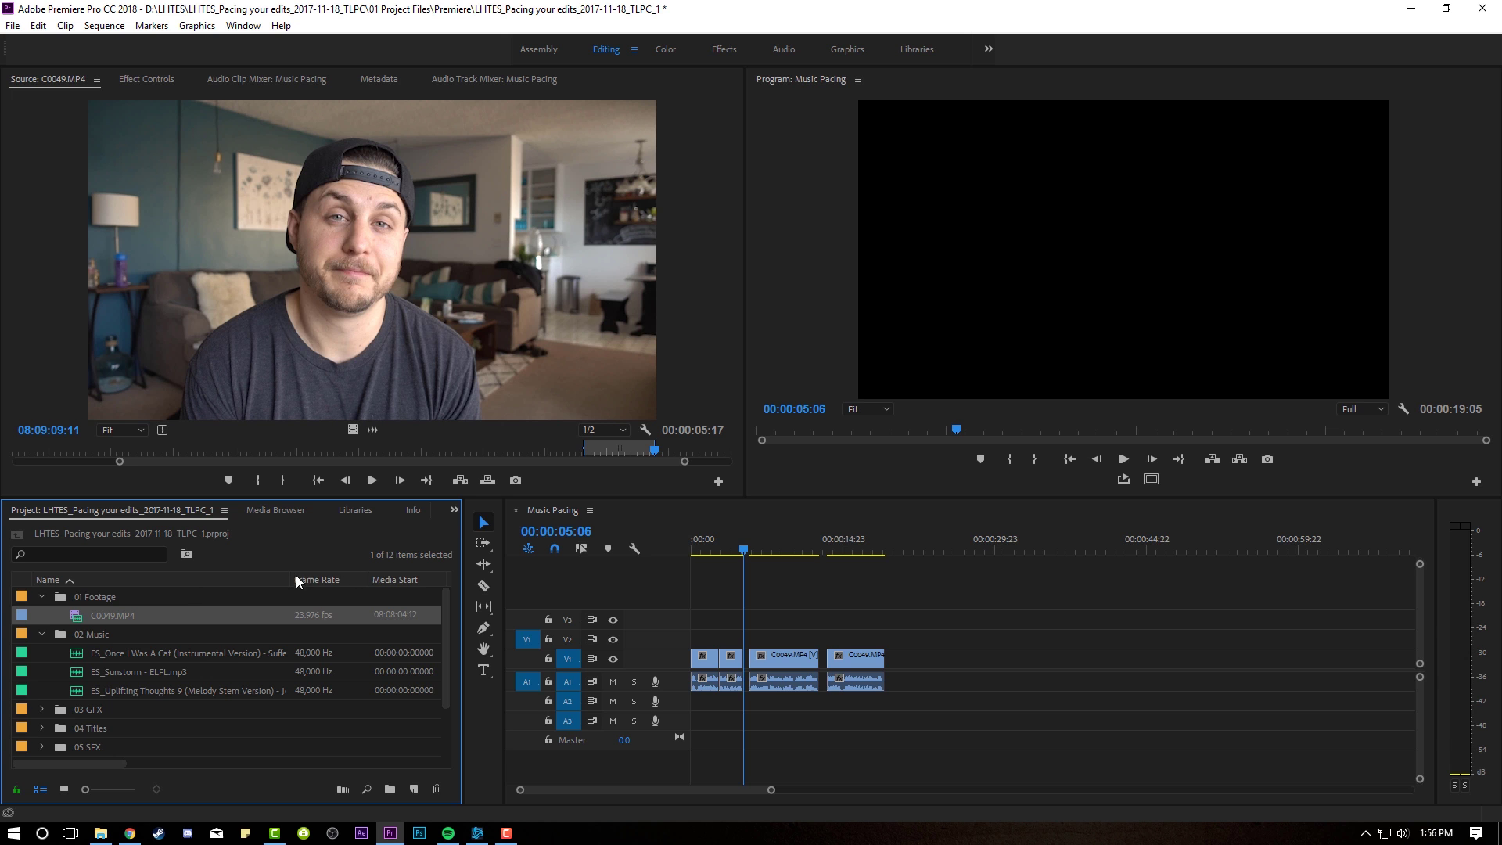
drag(288, 576, 365, 575)
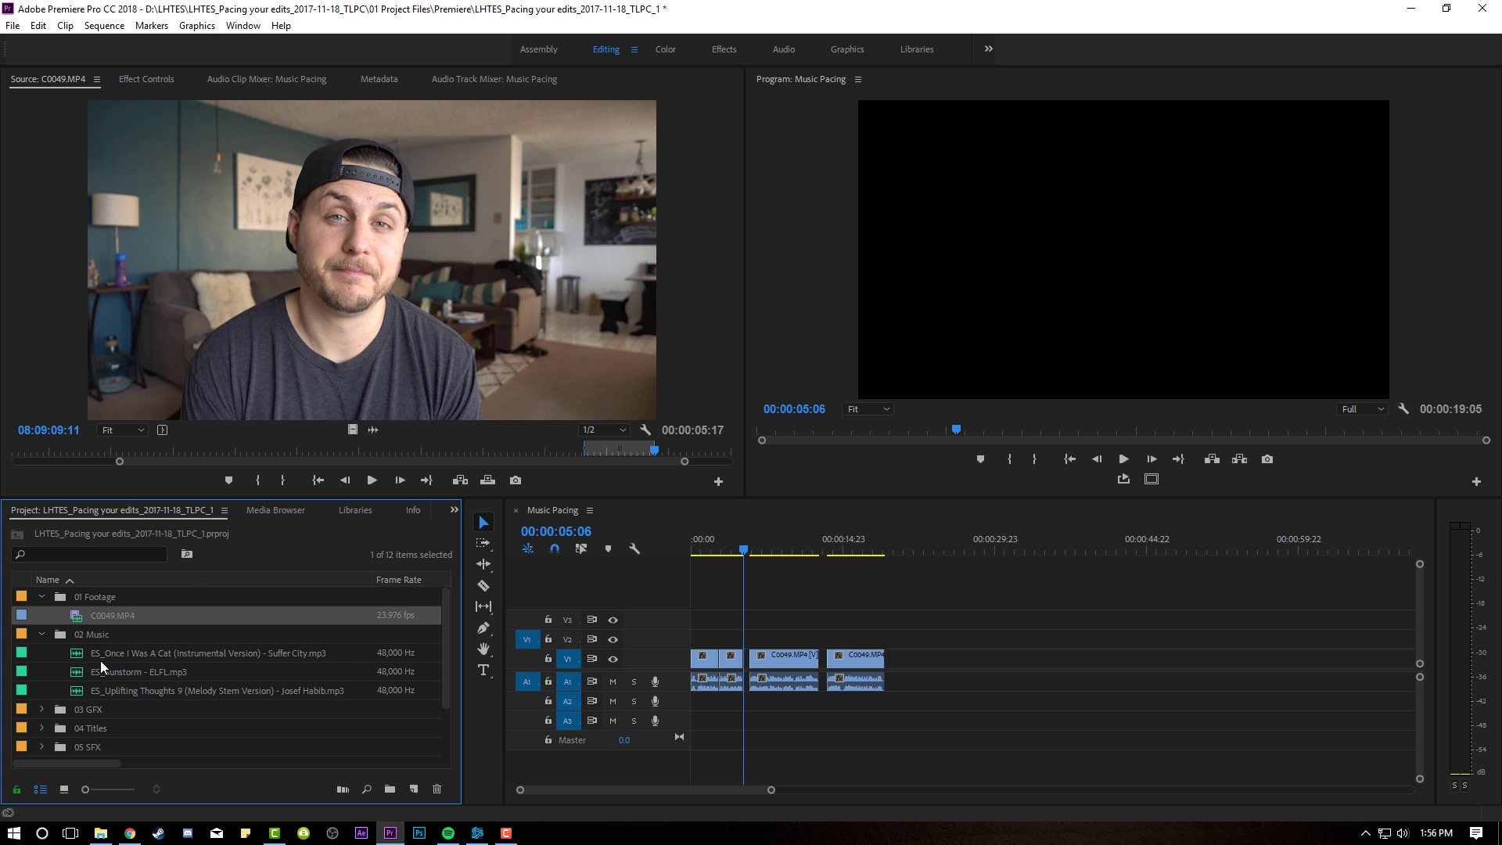
Audition Once I Was A Cat, then Sunstorm from about 22 seconds in.
double_click(75, 657)
key(space)
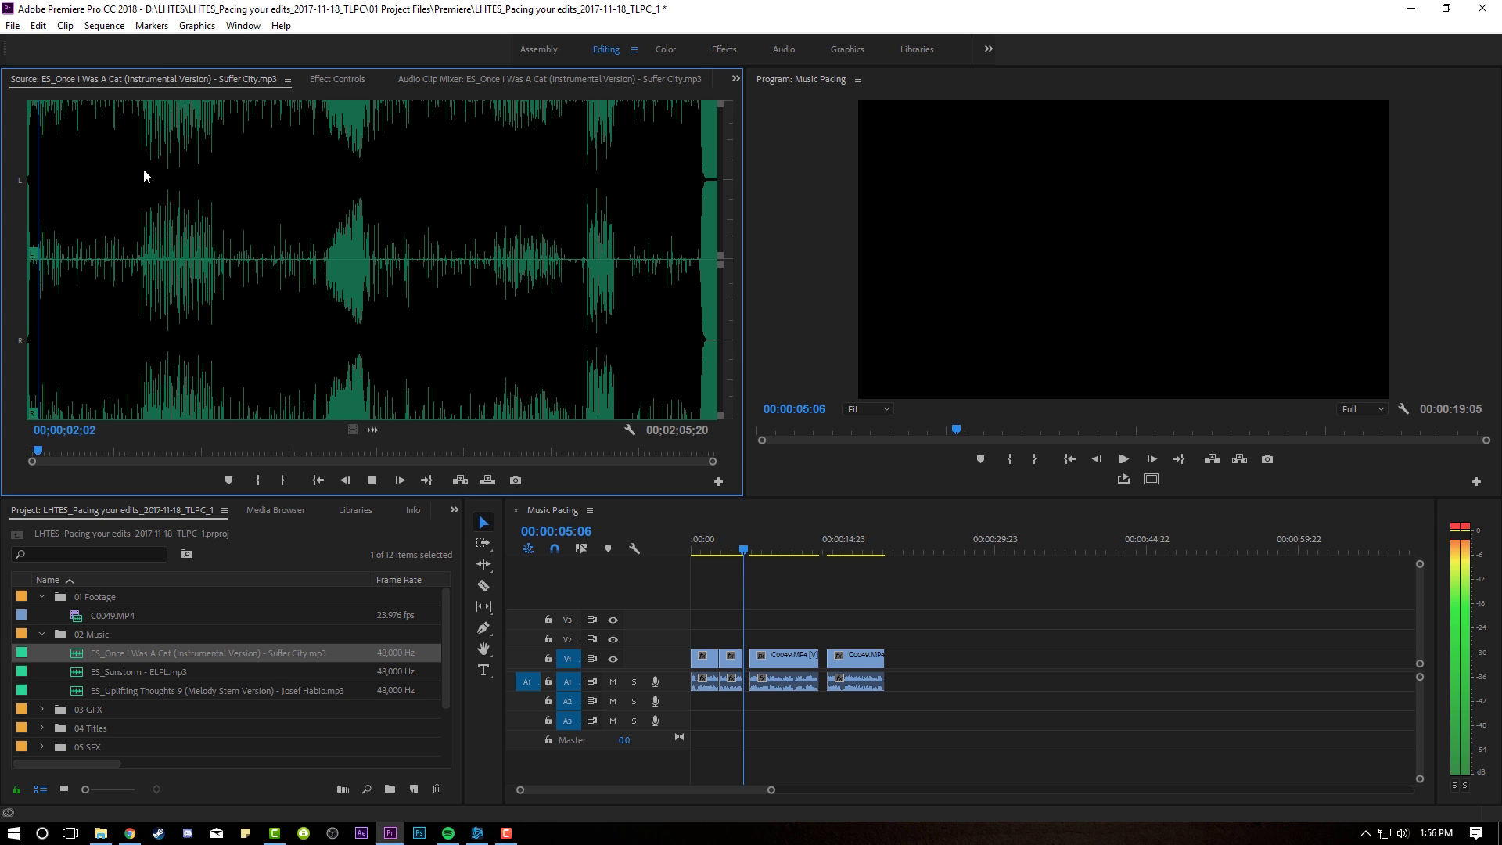
key(space)
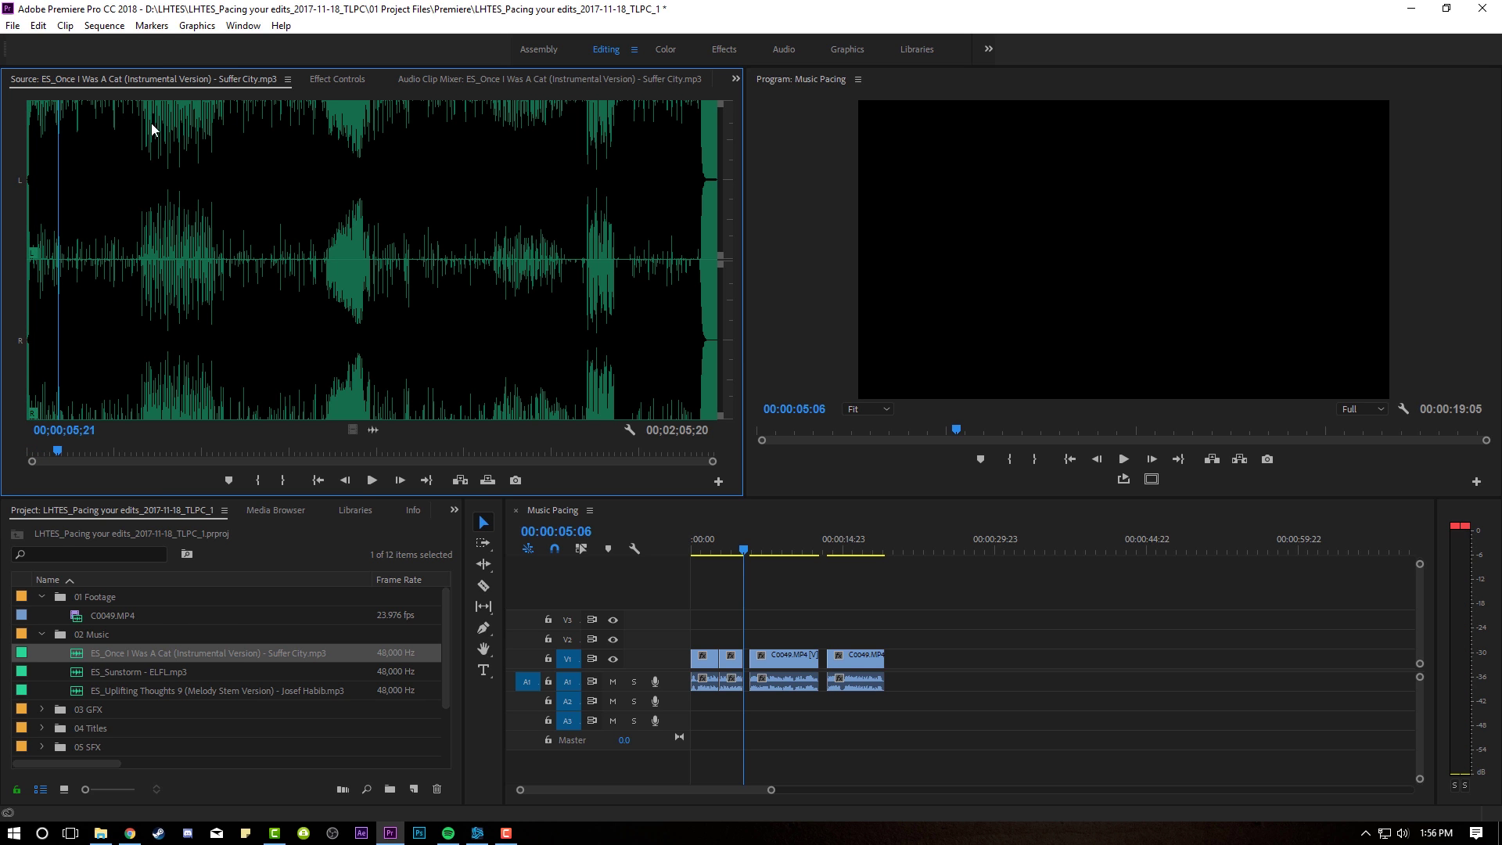
double_click(78, 672)
click(108, 209)
key(space)
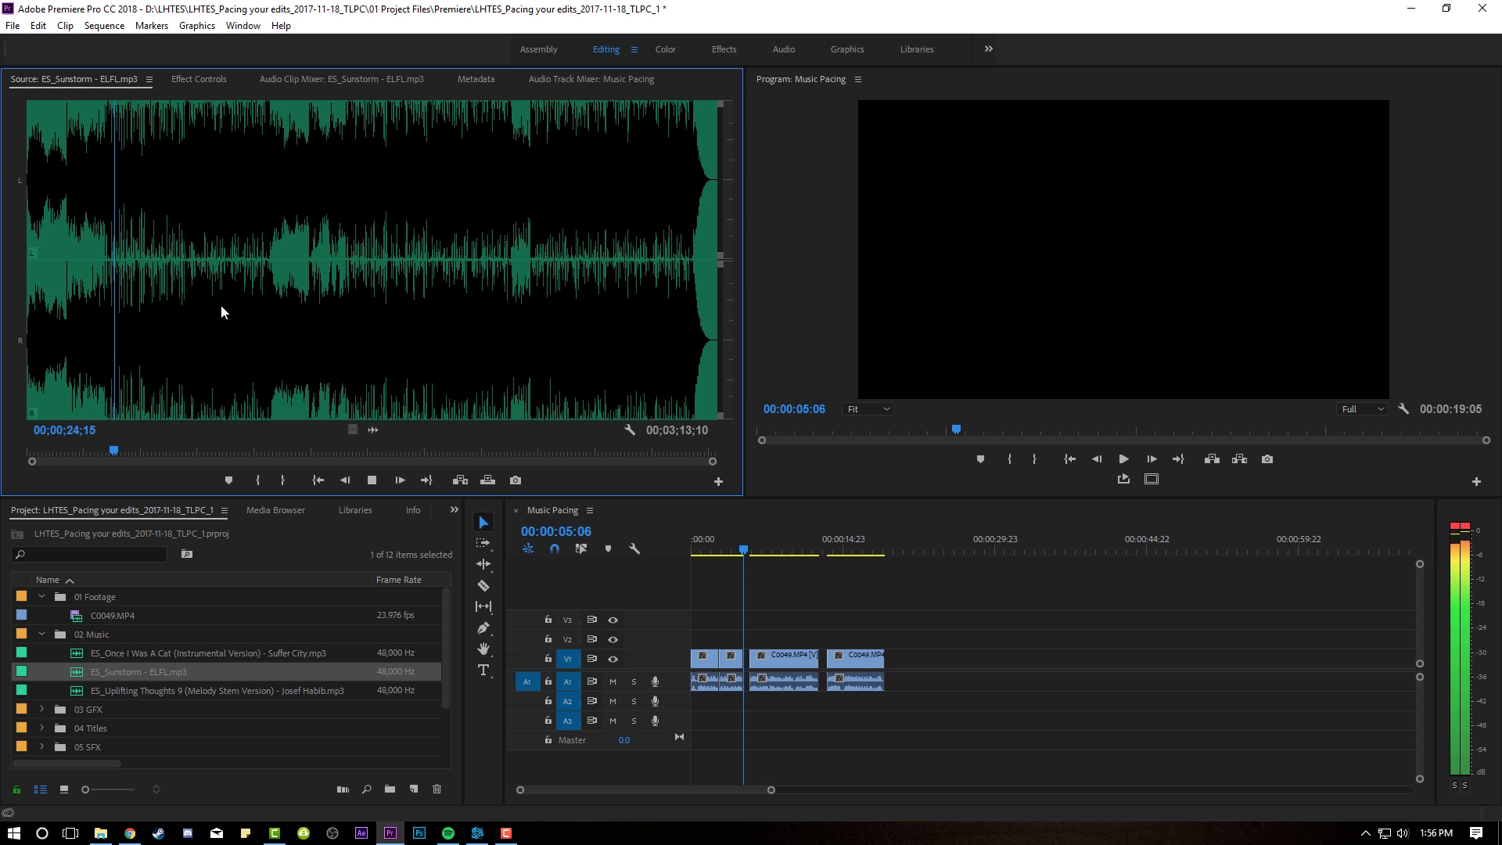
Mark Uplifting Thoughts 9 In at 00;00;25;21 and place its audio on A4.
double_click(116, 692)
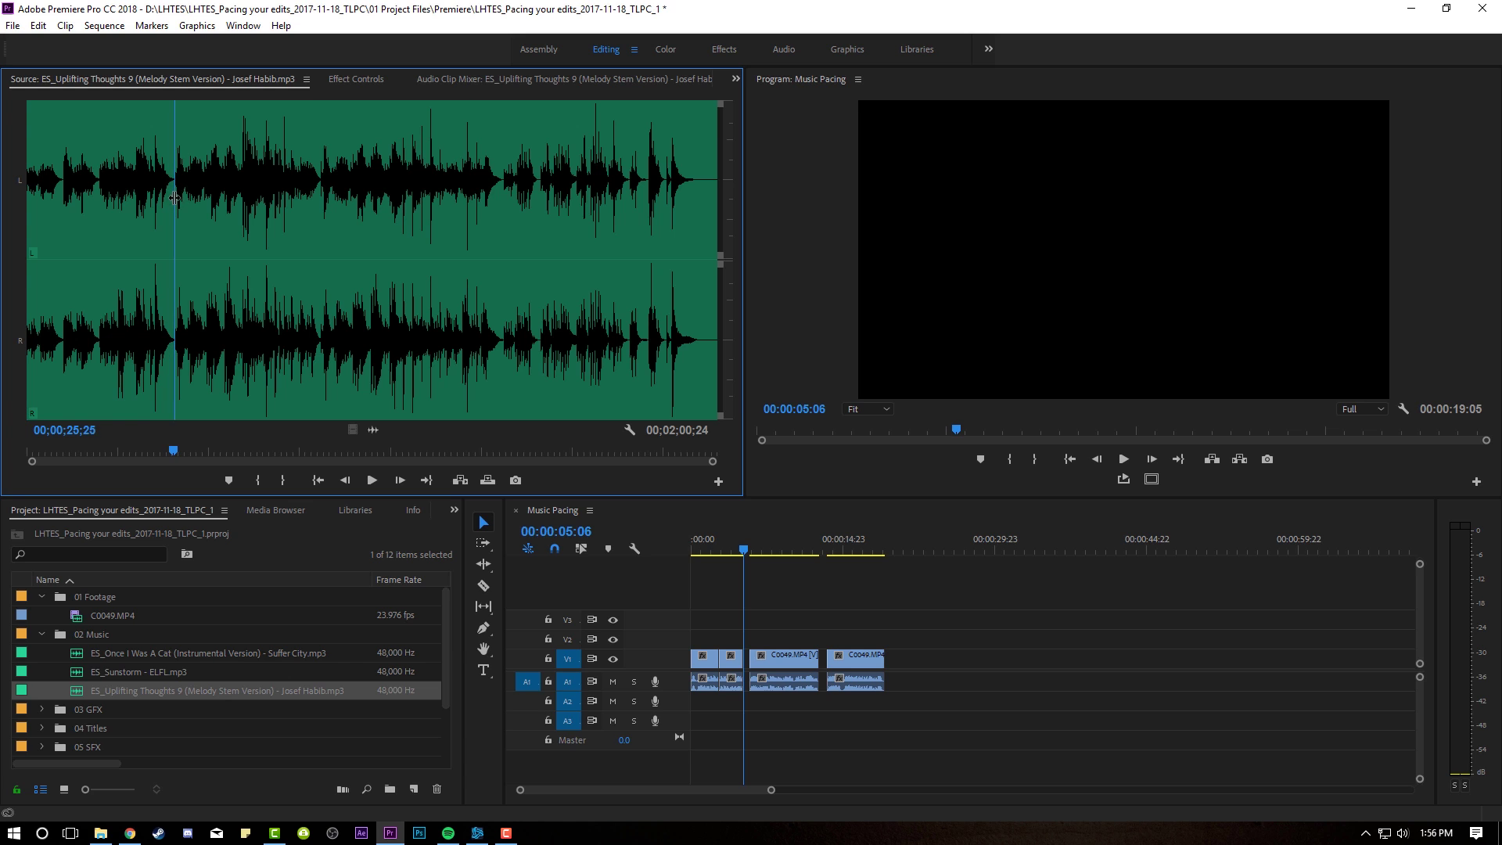
key(space)
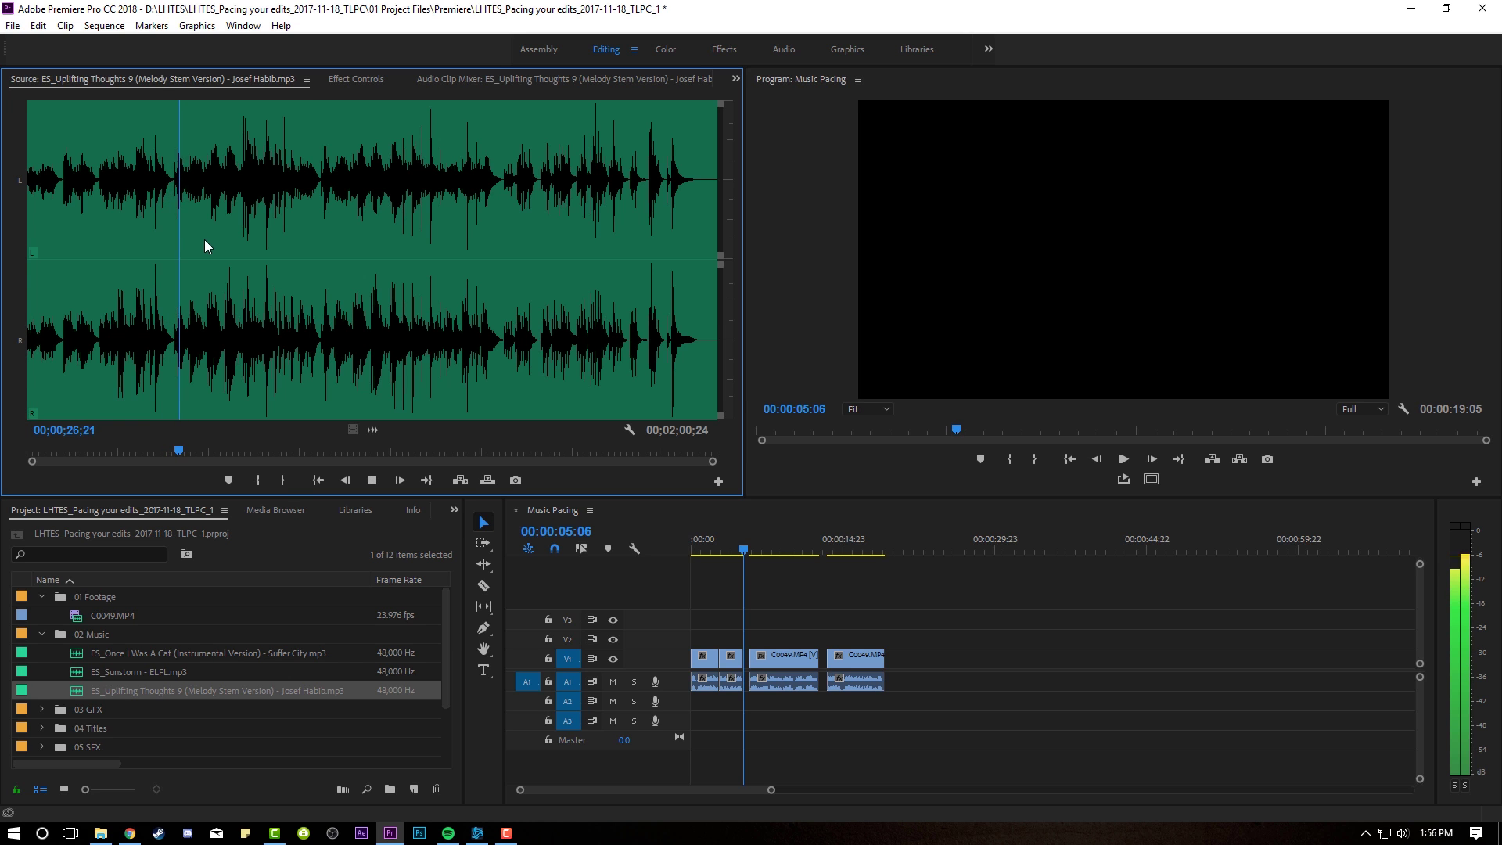
click(176, 194)
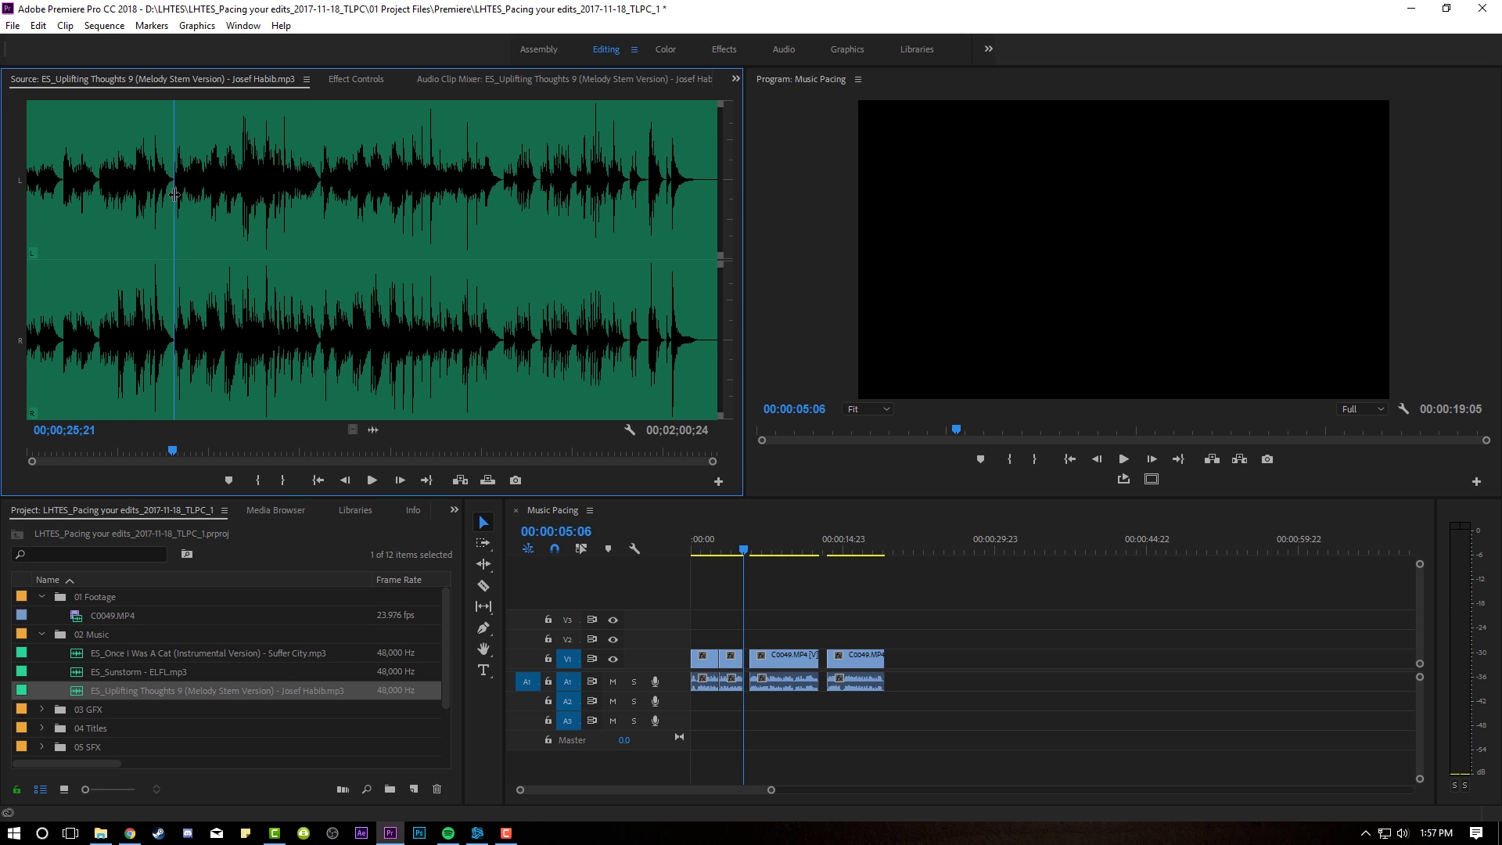
key(i)
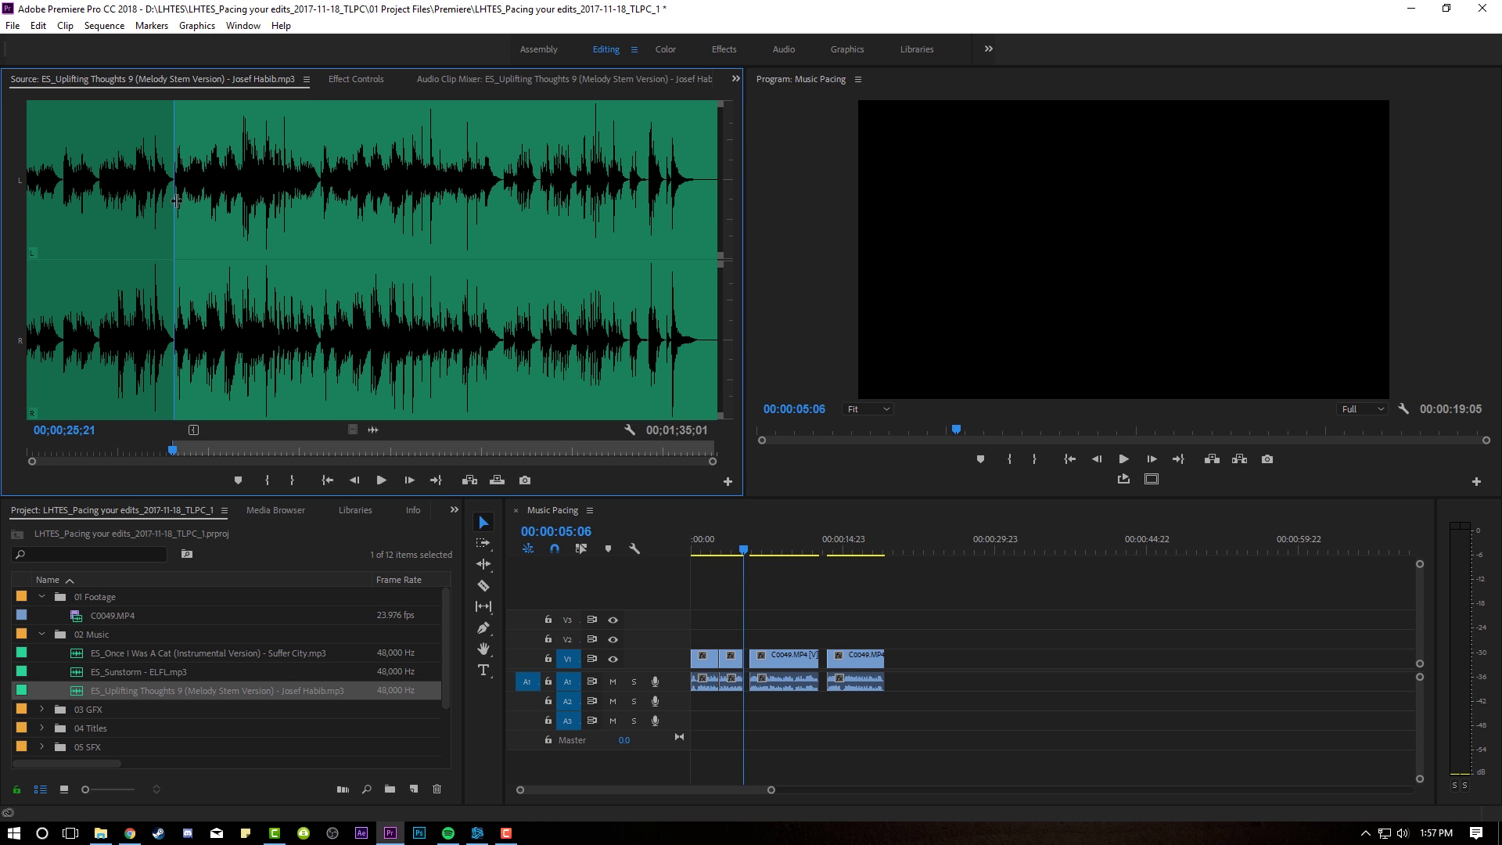
drag(375, 430, 691, 749)
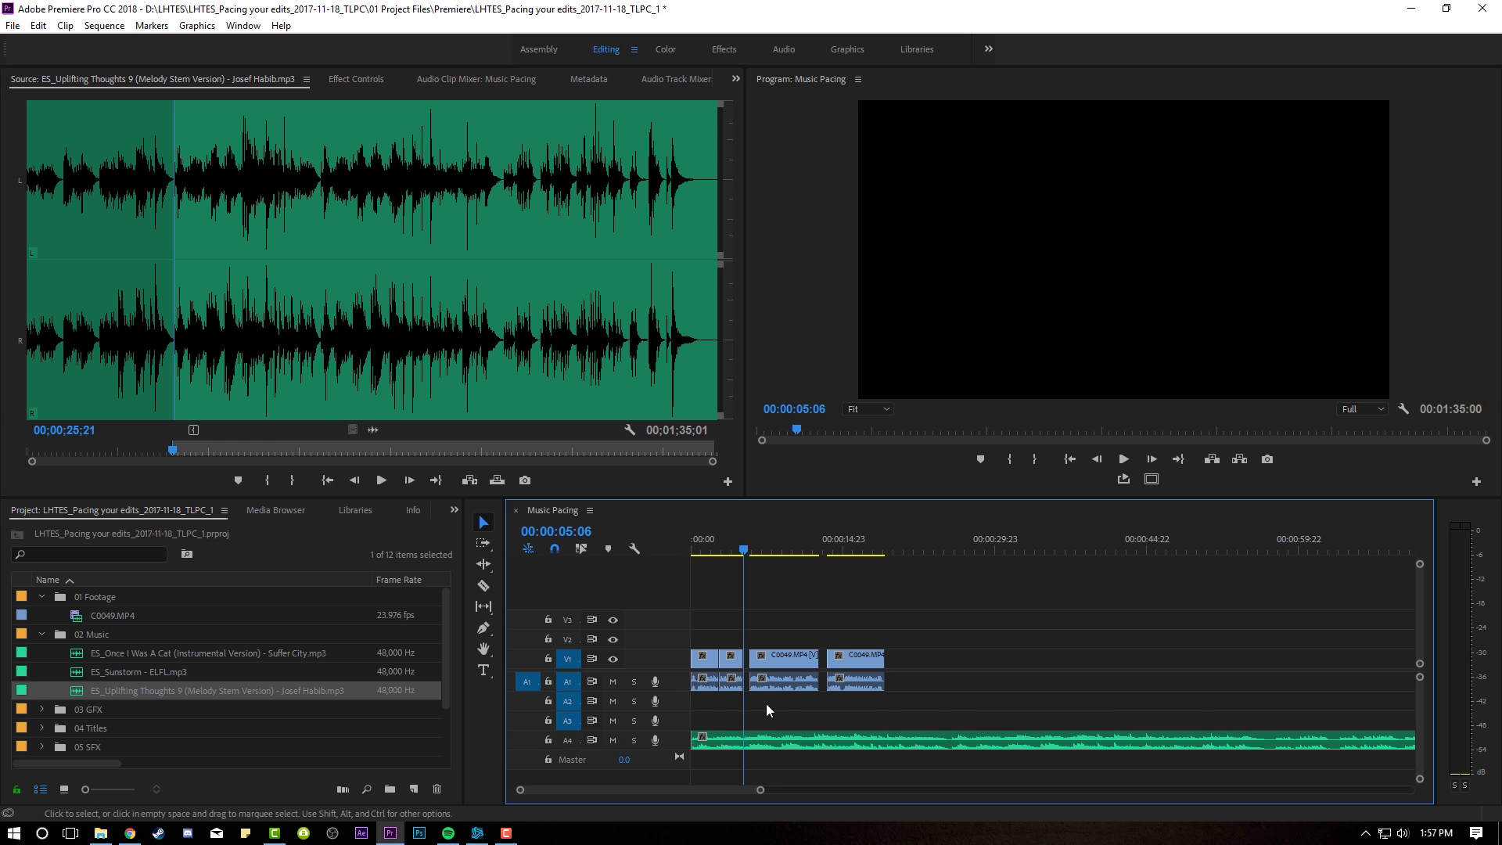
key(equal)
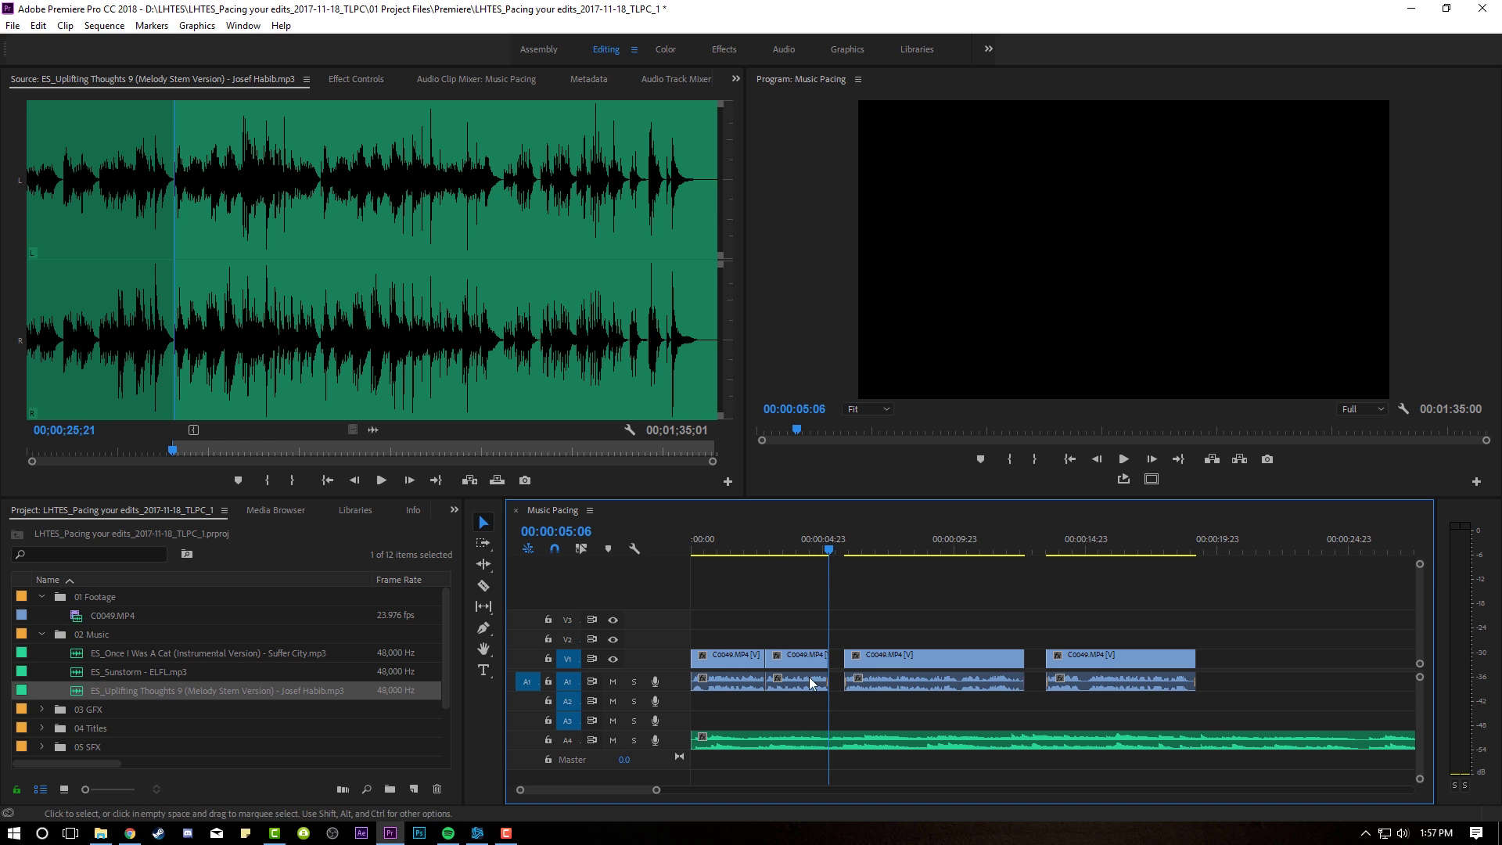
Shift the last two C0049 clips earlier and close the gap before the final clip.
drag(904, 630, 1111, 689)
drag(952, 656, 937, 654)
click(1093, 671)
drag(1073, 665, 1072, 661)
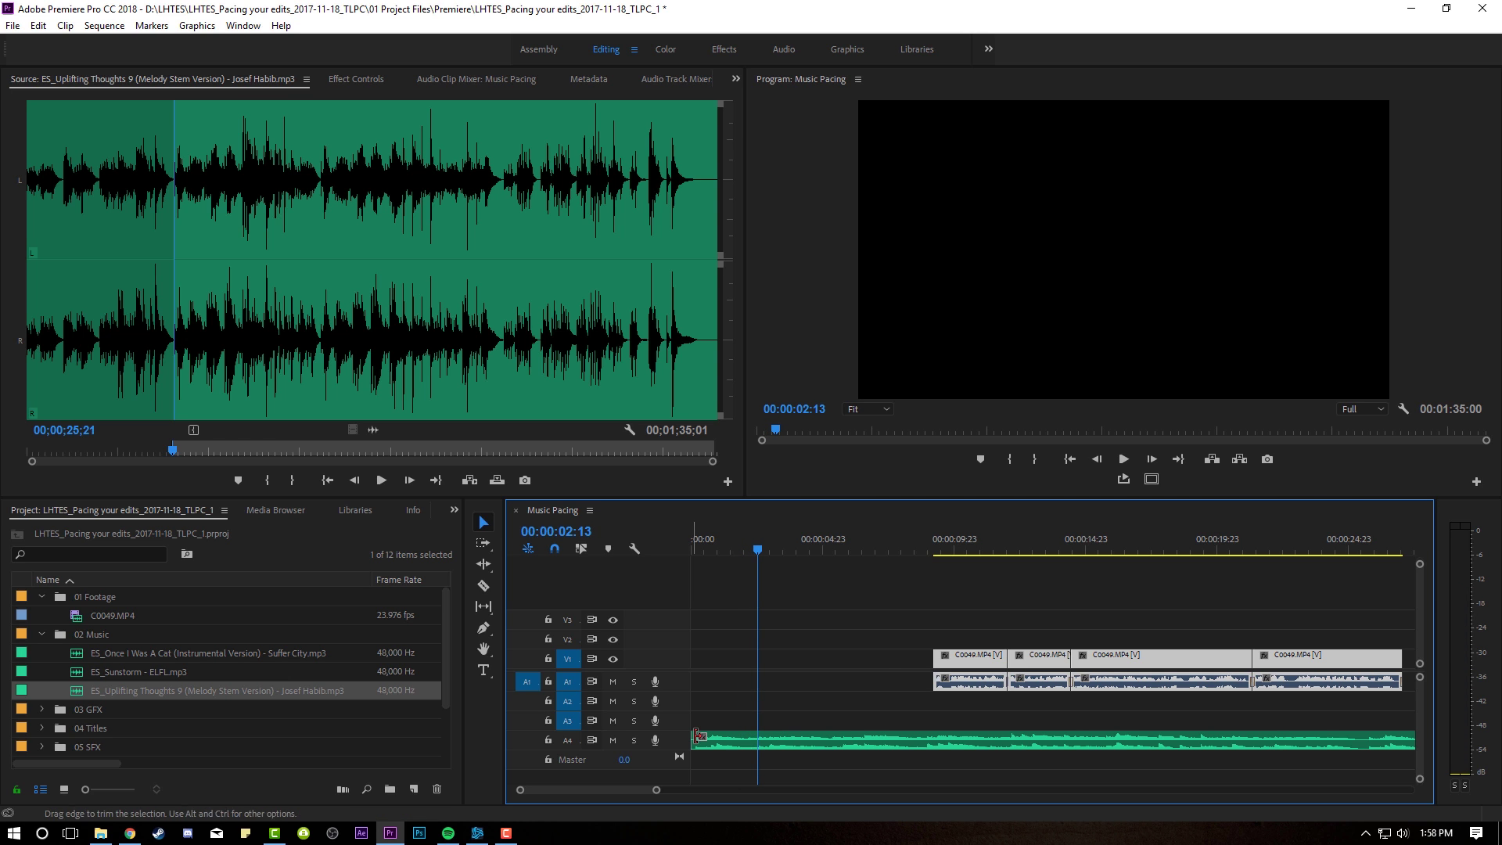
Enlarge A4's music waveform and play the sequence from the start to review the clips.
drag(928, 626, 858, 671)
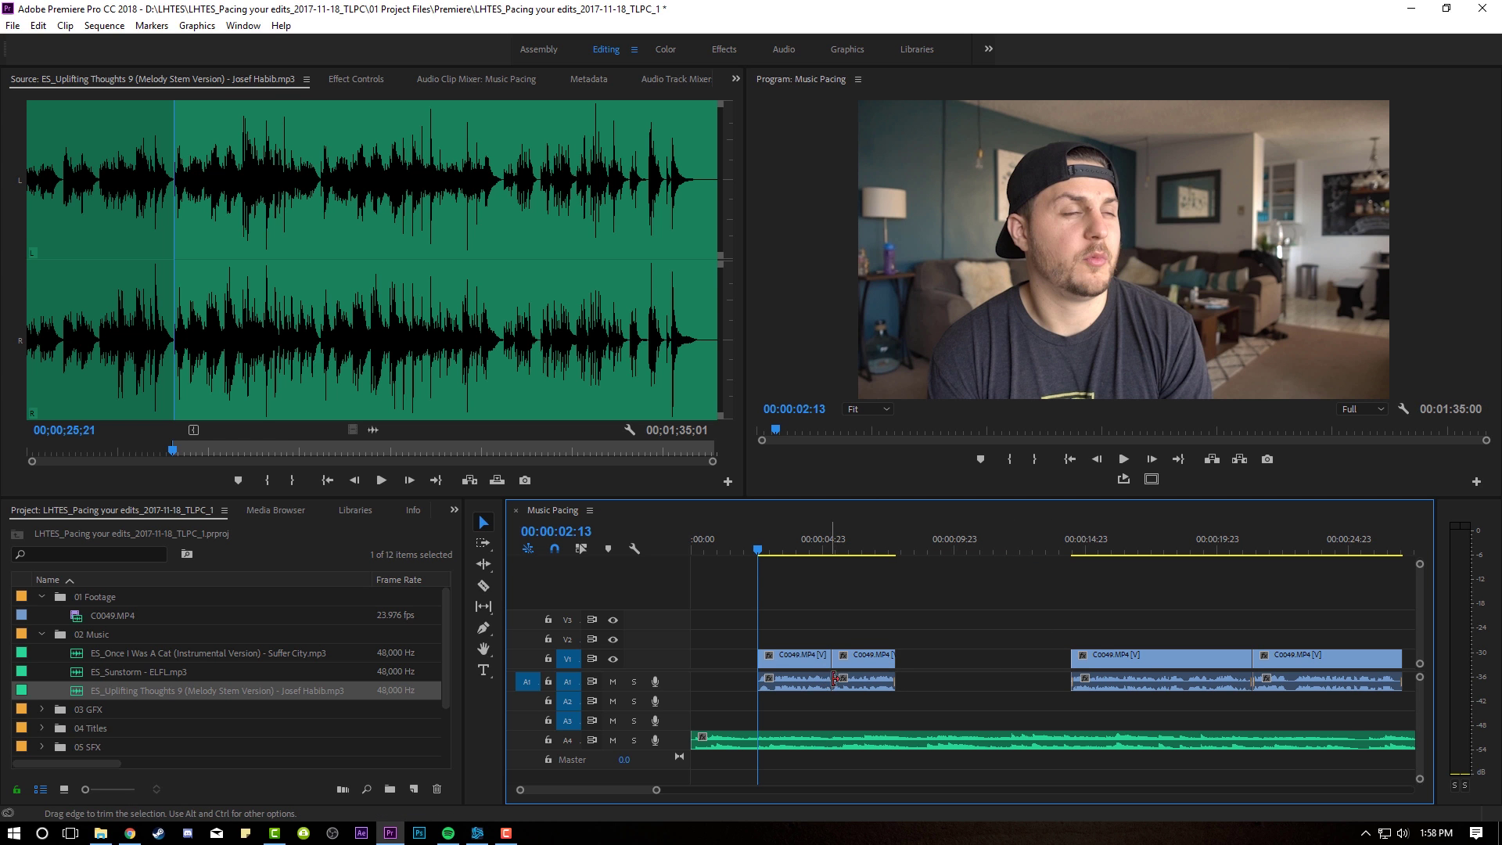
double_click(638, 748)
key(Home)
key(space)
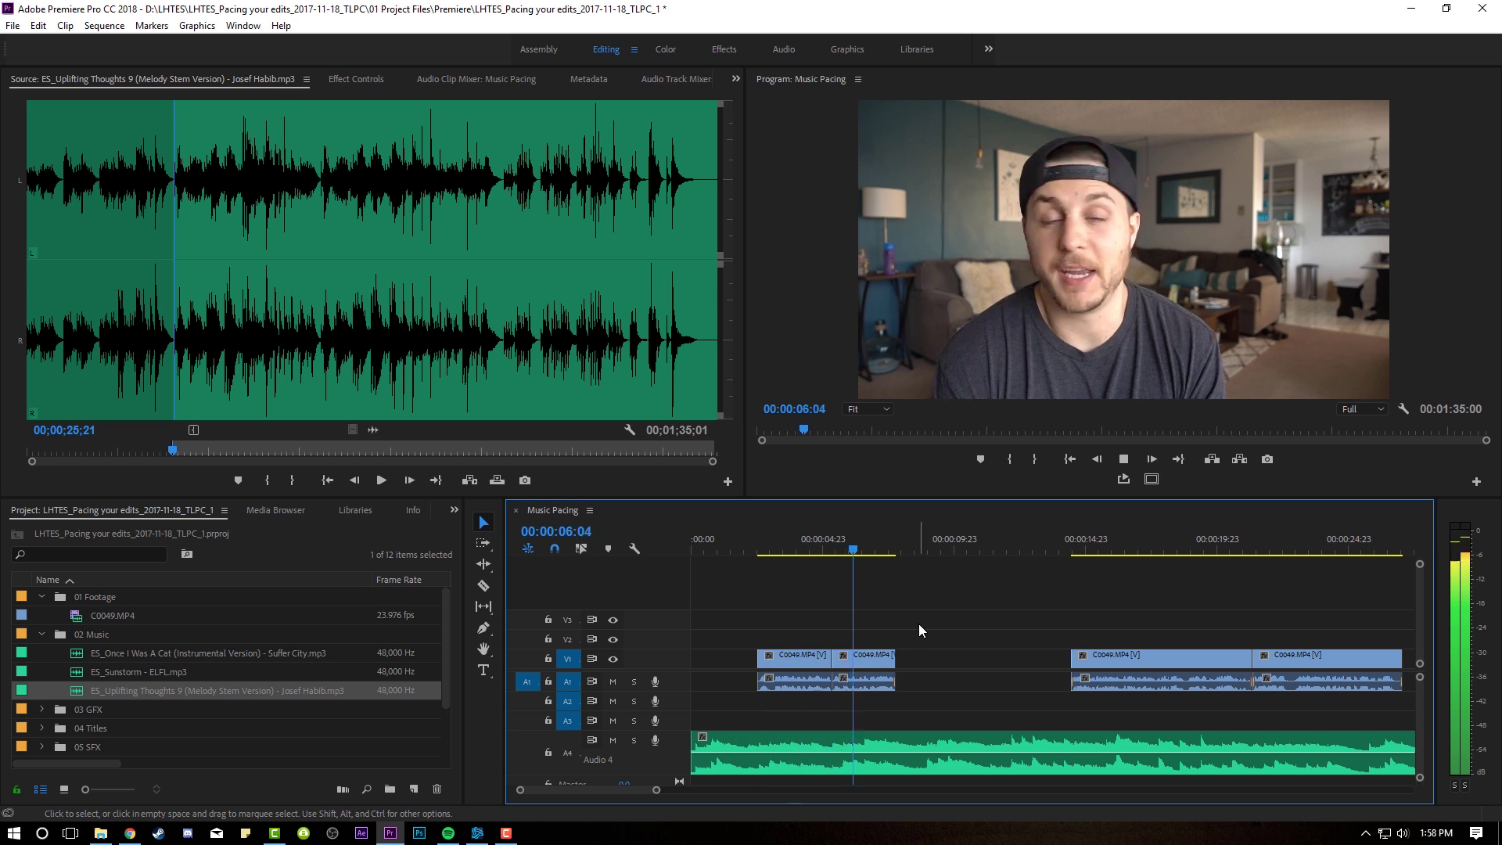
drag(1099, 595, 1010, 657)
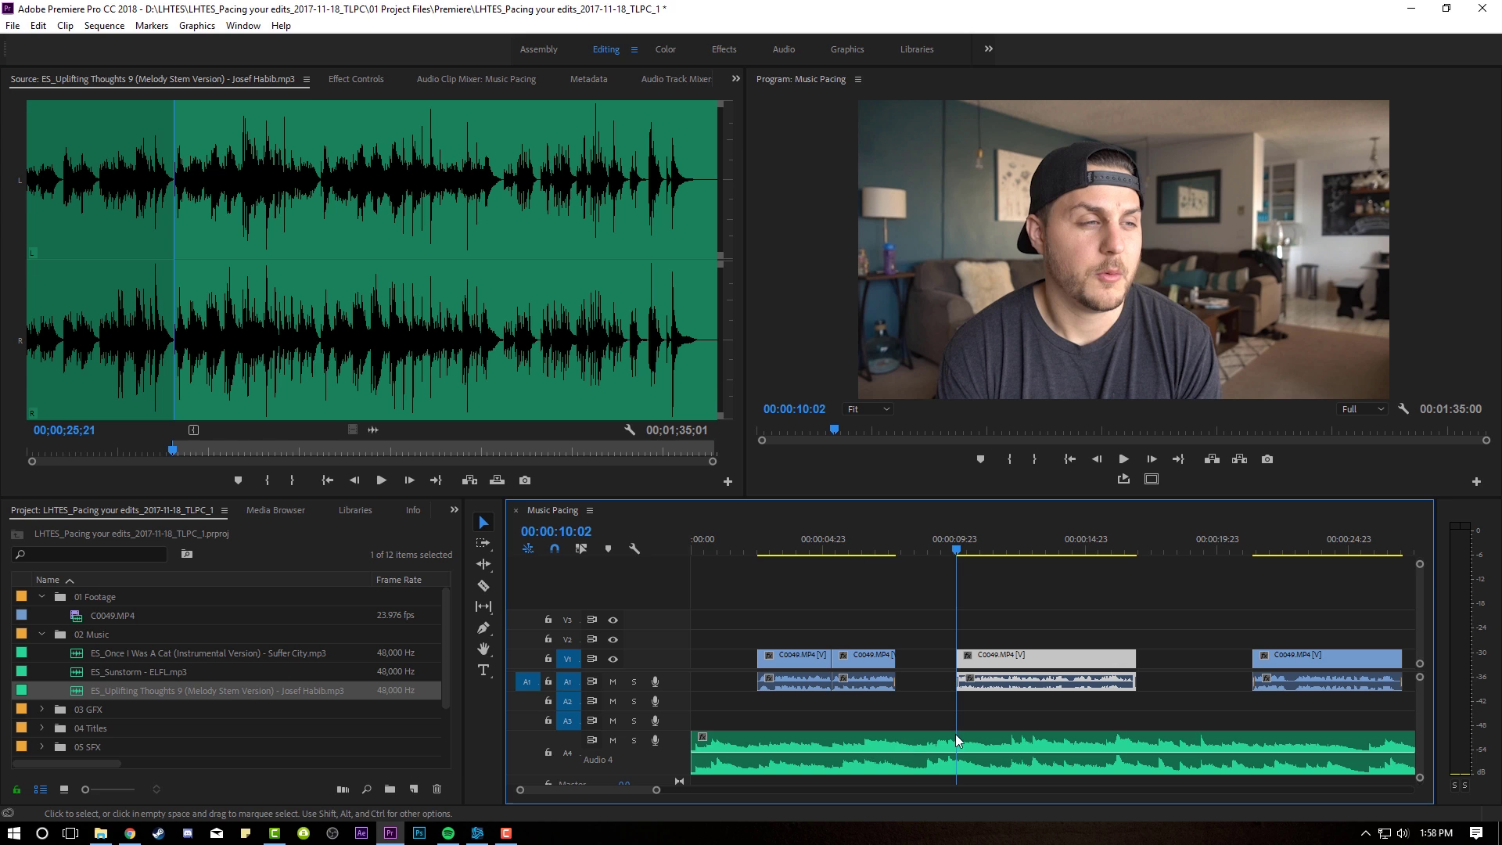
click(928, 639)
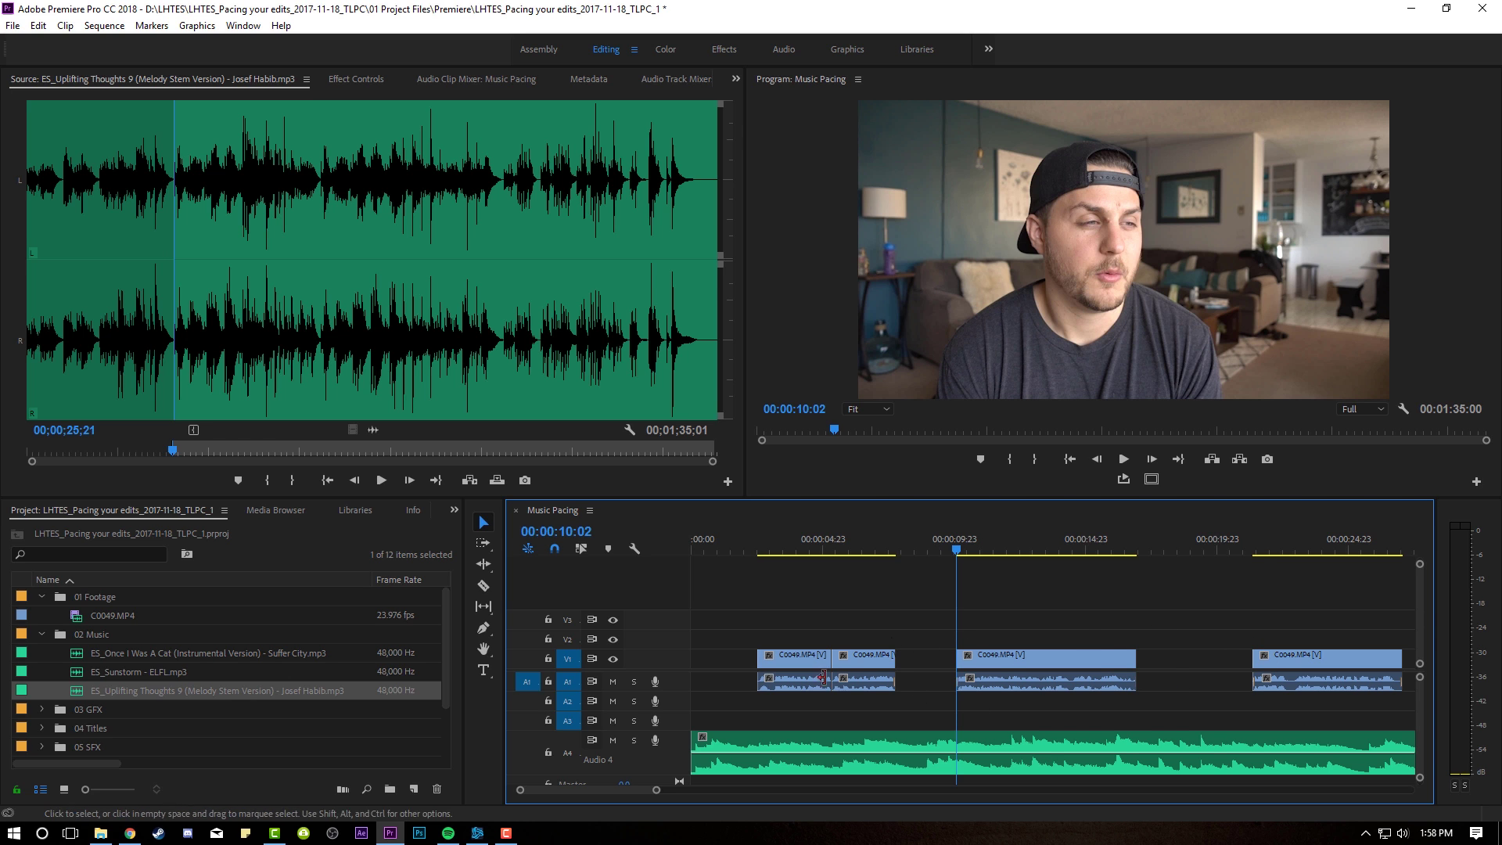
key(space)
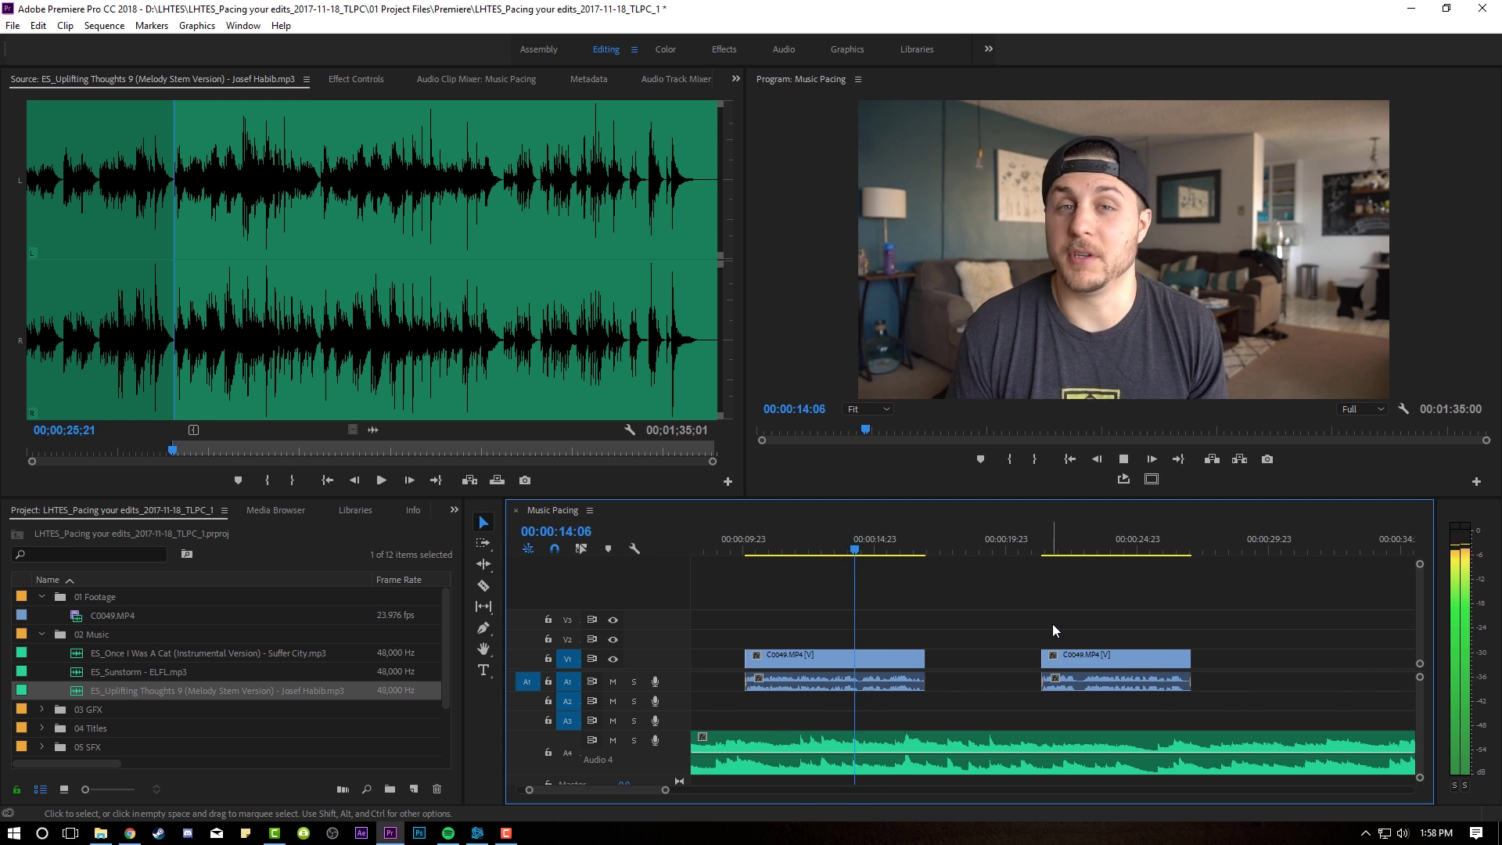
Move the last talking-head clip earlier to the playhead and replay from the gap before it.
drag(1051, 621, 1104, 686)
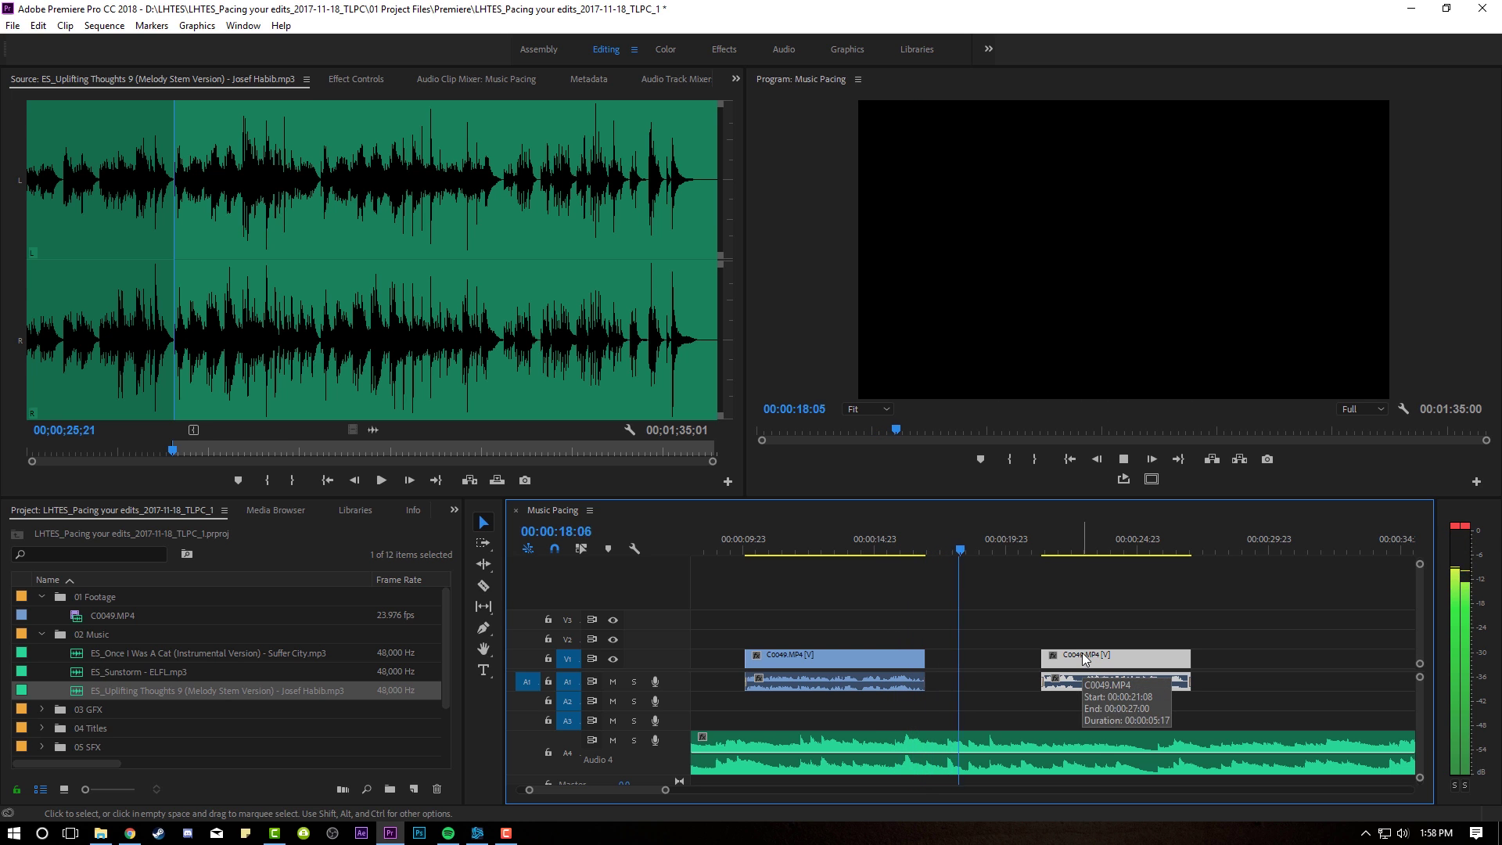
drag(1086, 660, 1010, 665)
click(955, 541)
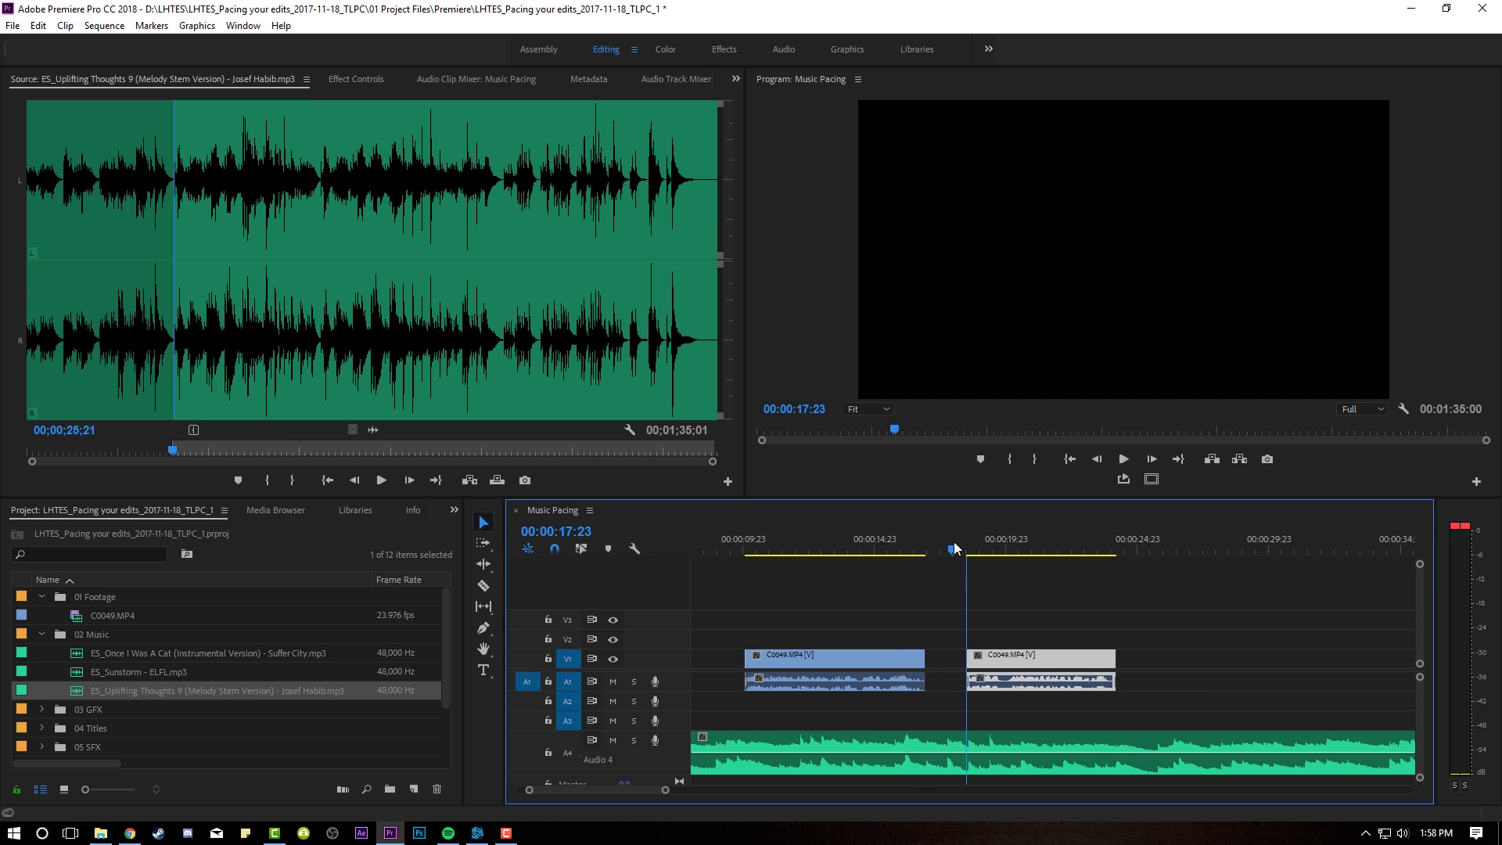
key(space)
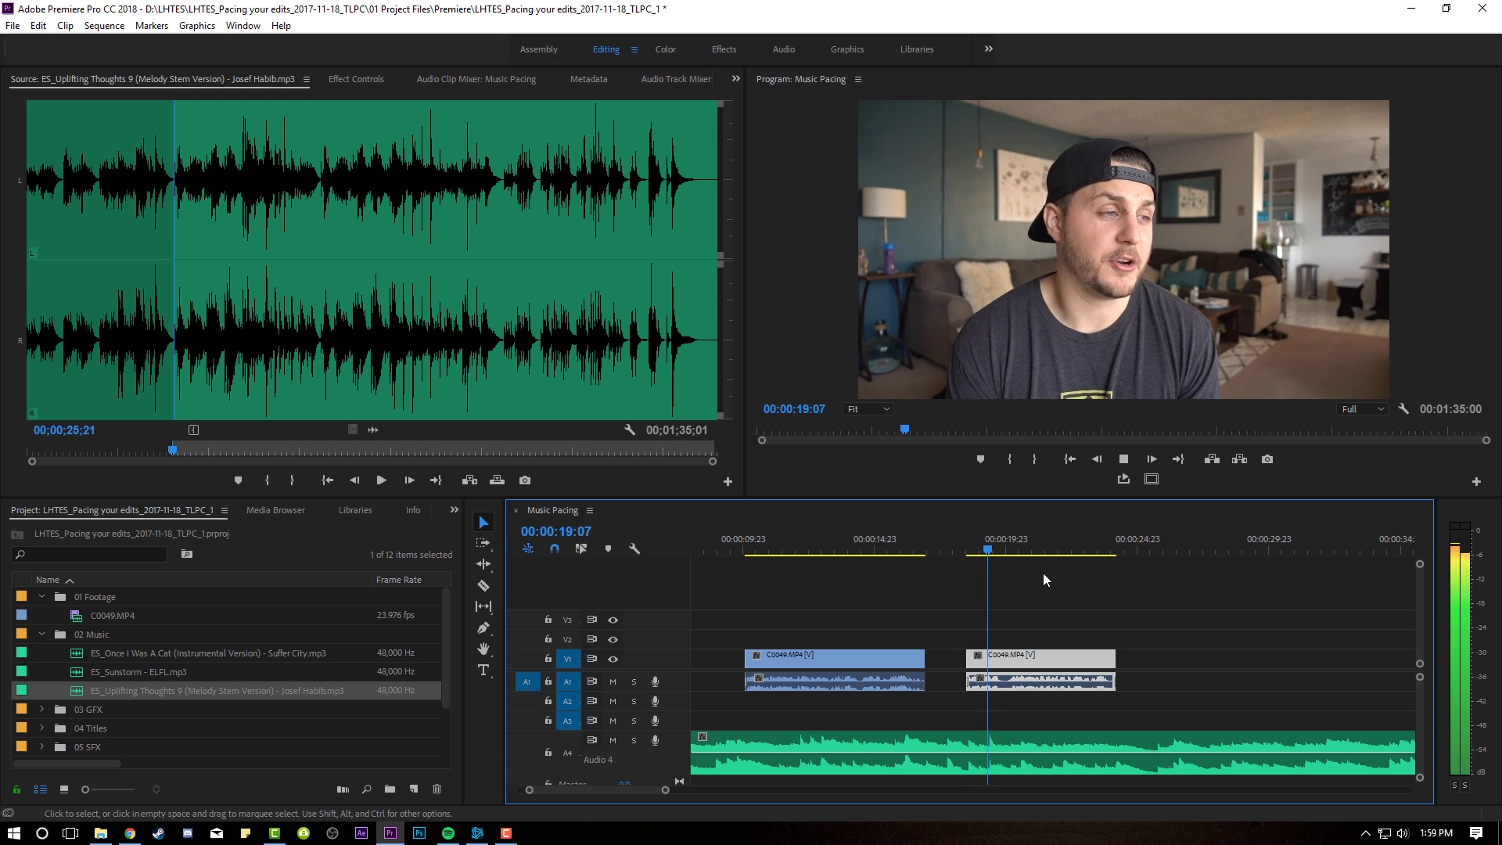
scroll(1086, 593, down, 2)
scroll(1090, 604, down, 1)
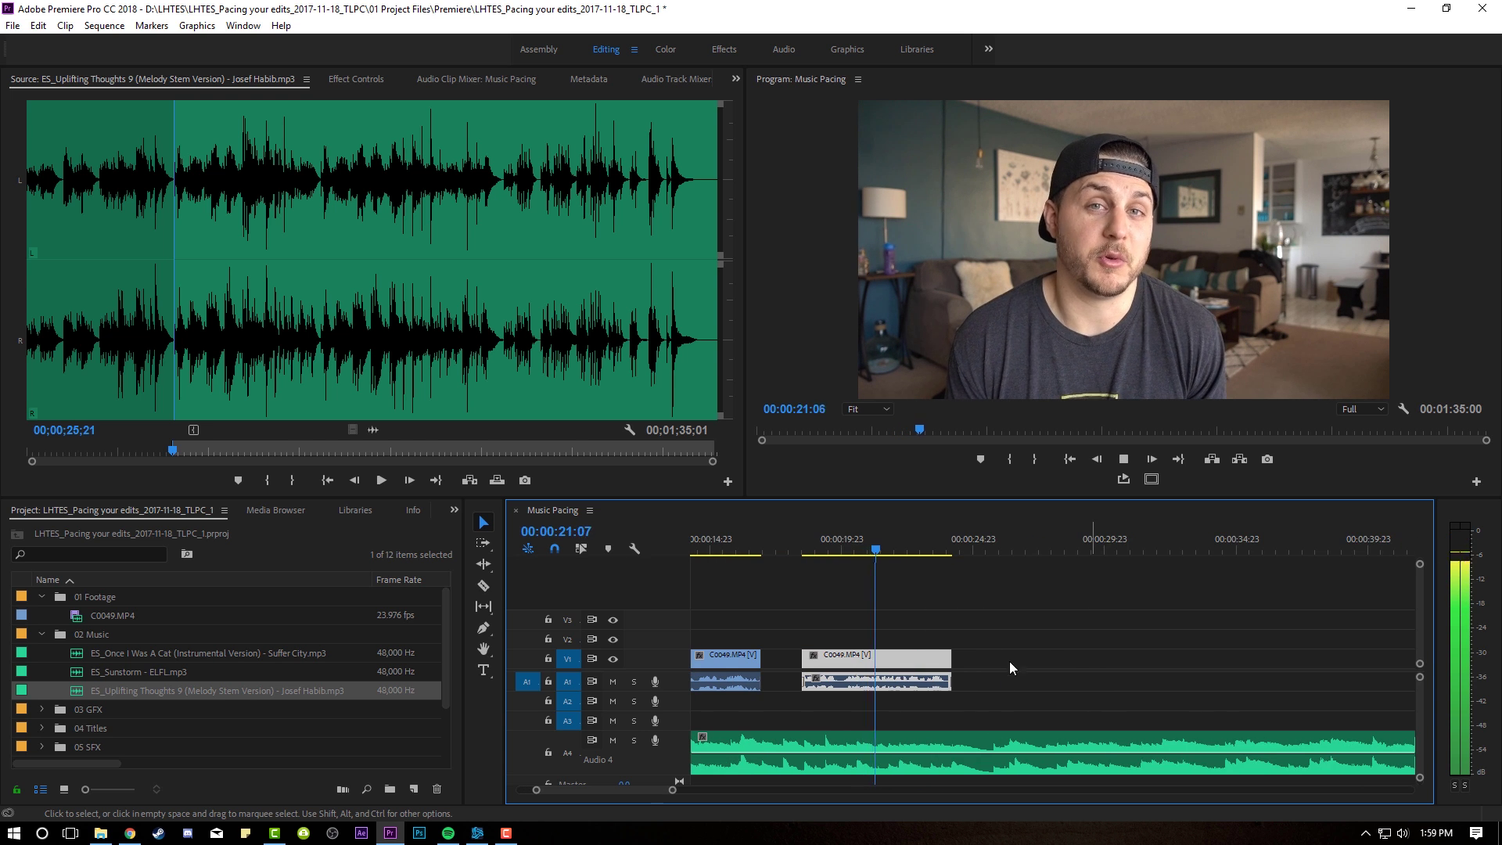
click(992, 593)
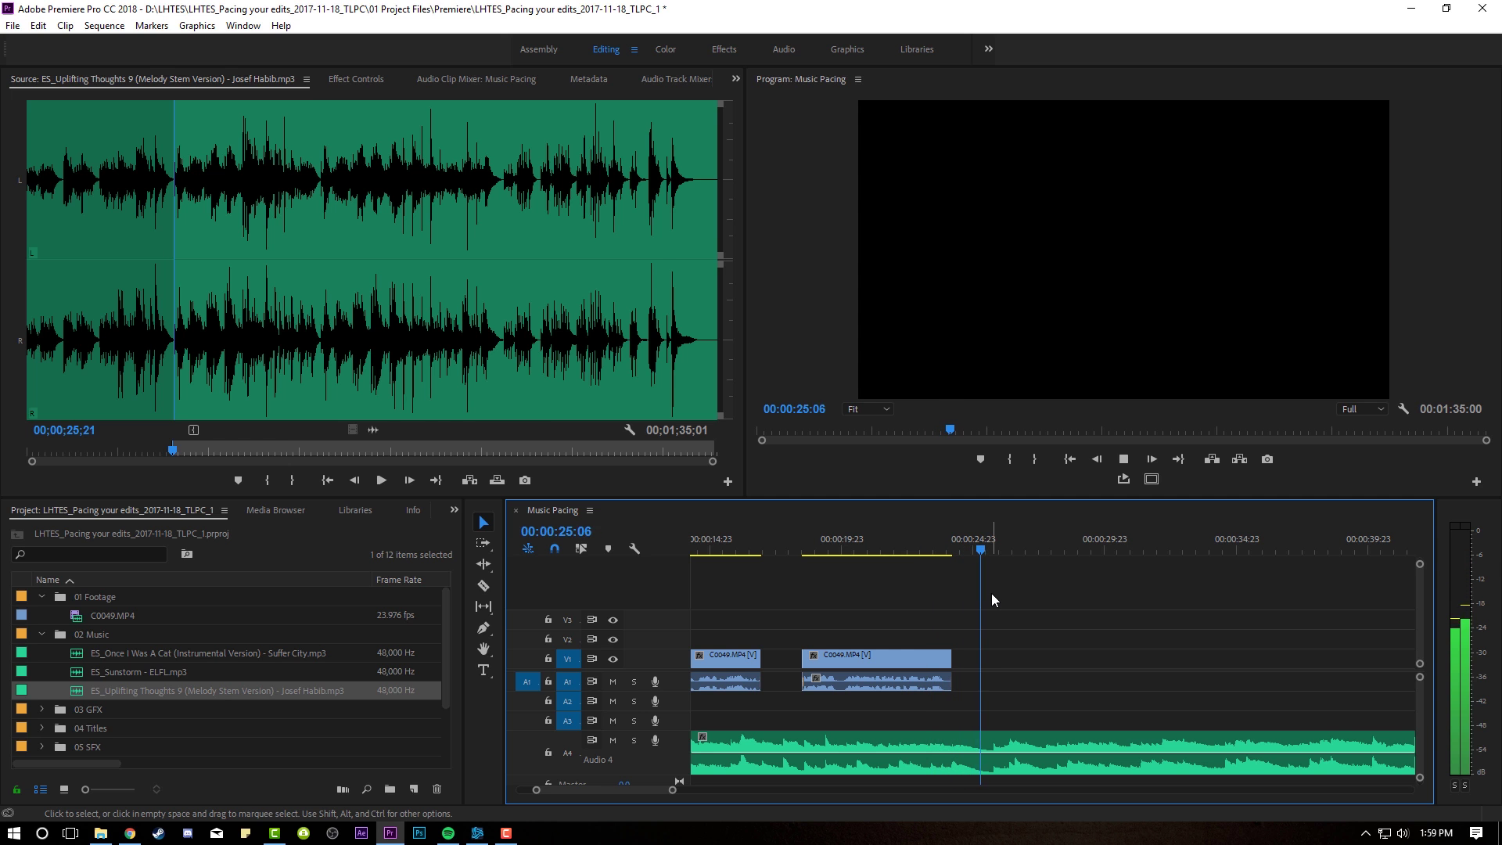
key(space)
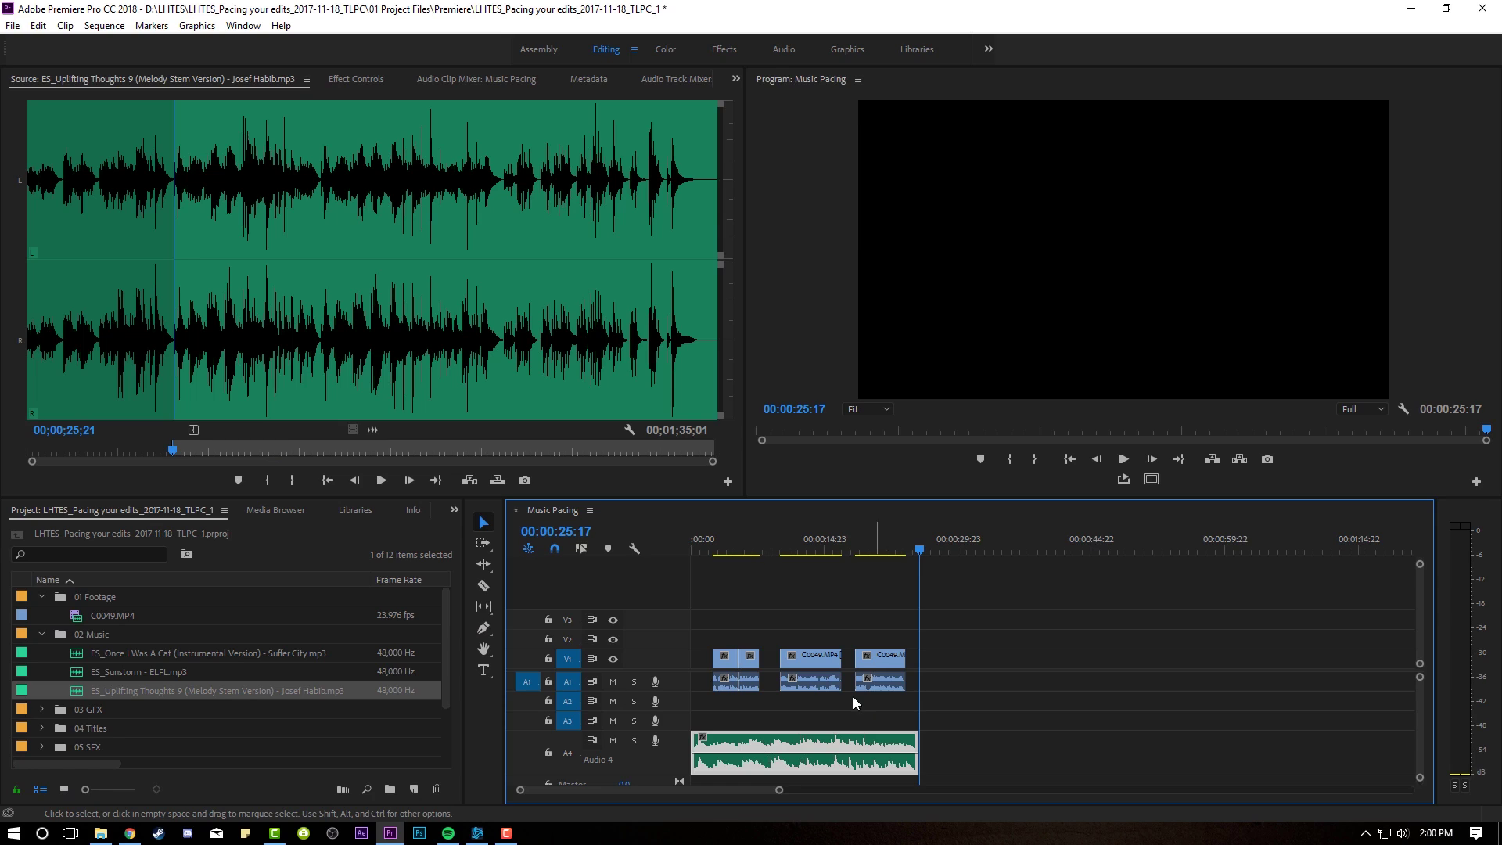
Place Sunstorm on A4 at the sequence start from an In point at 22;28, then play it back.
double_click(63, 672)
click(106, 144)
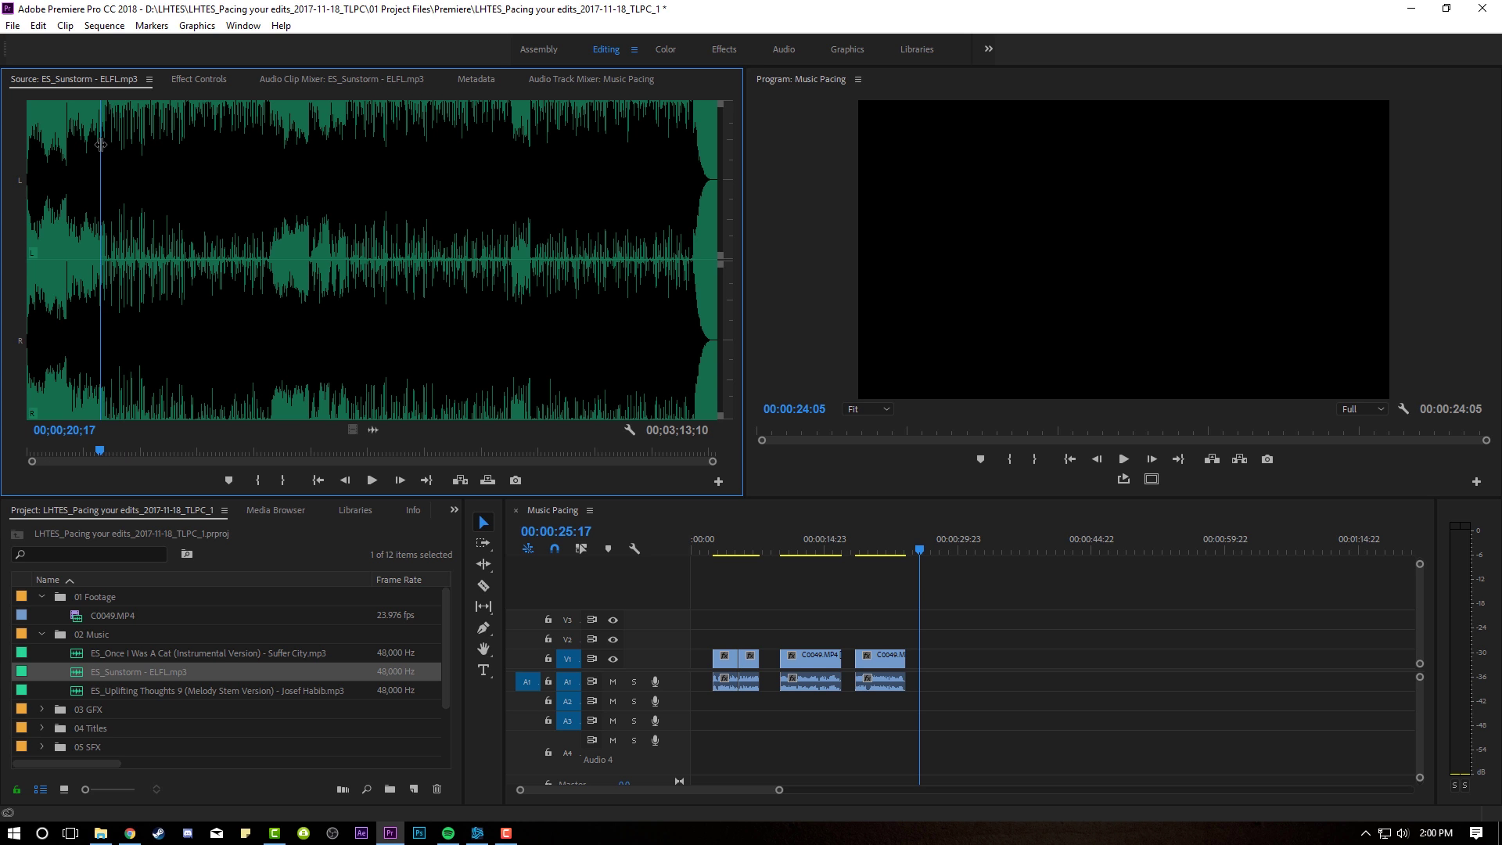
key(i)
key(space)
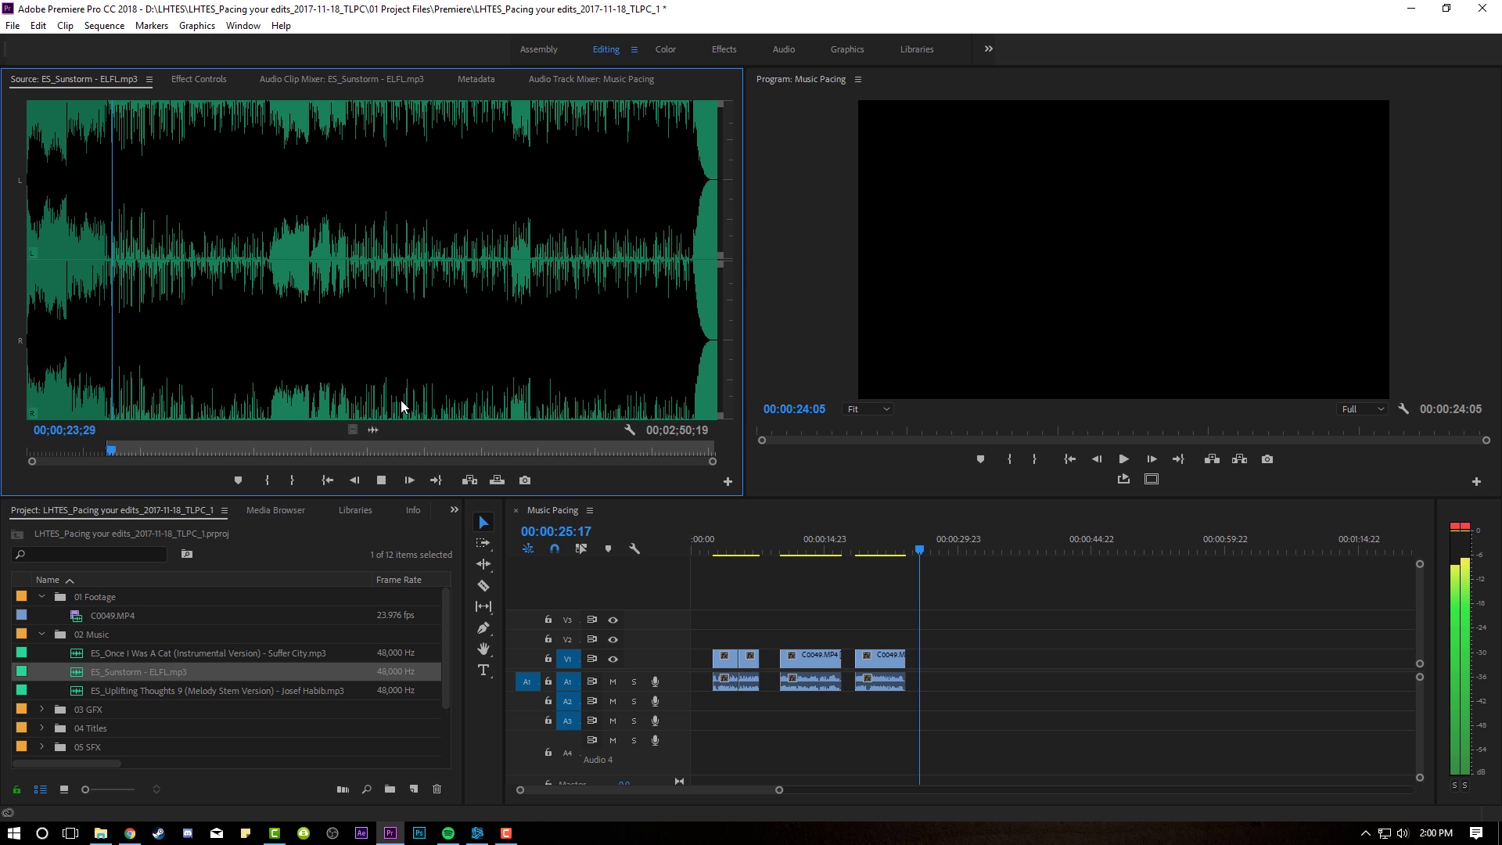
drag(480, 502, 704, 751)
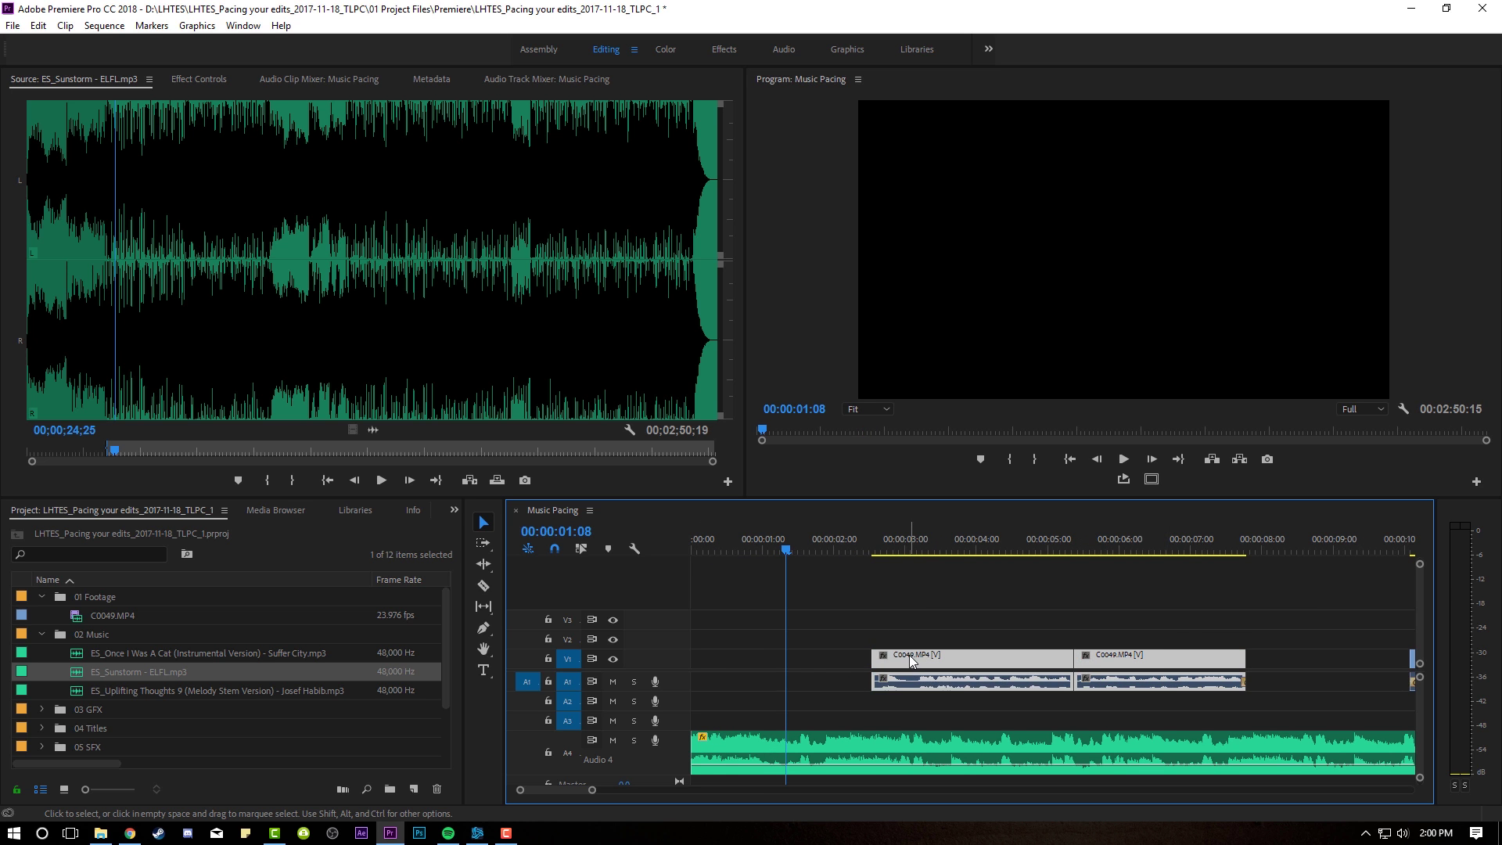
key(minus)
key(Home)
key(space)
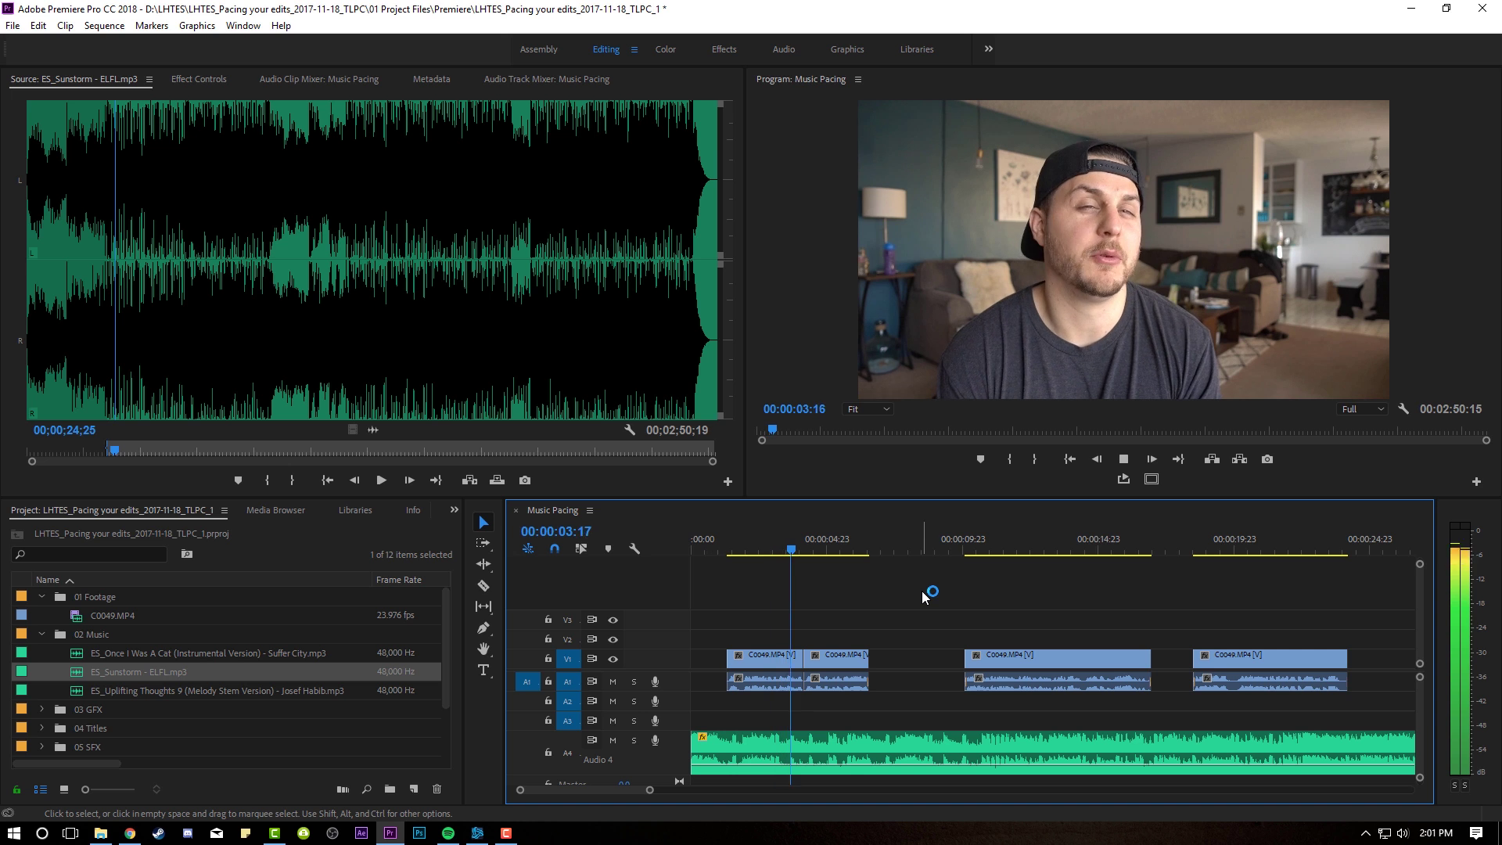
Move the third and last talking-head clips so each starts on a Sunstorm beat.
click(1017, 657)
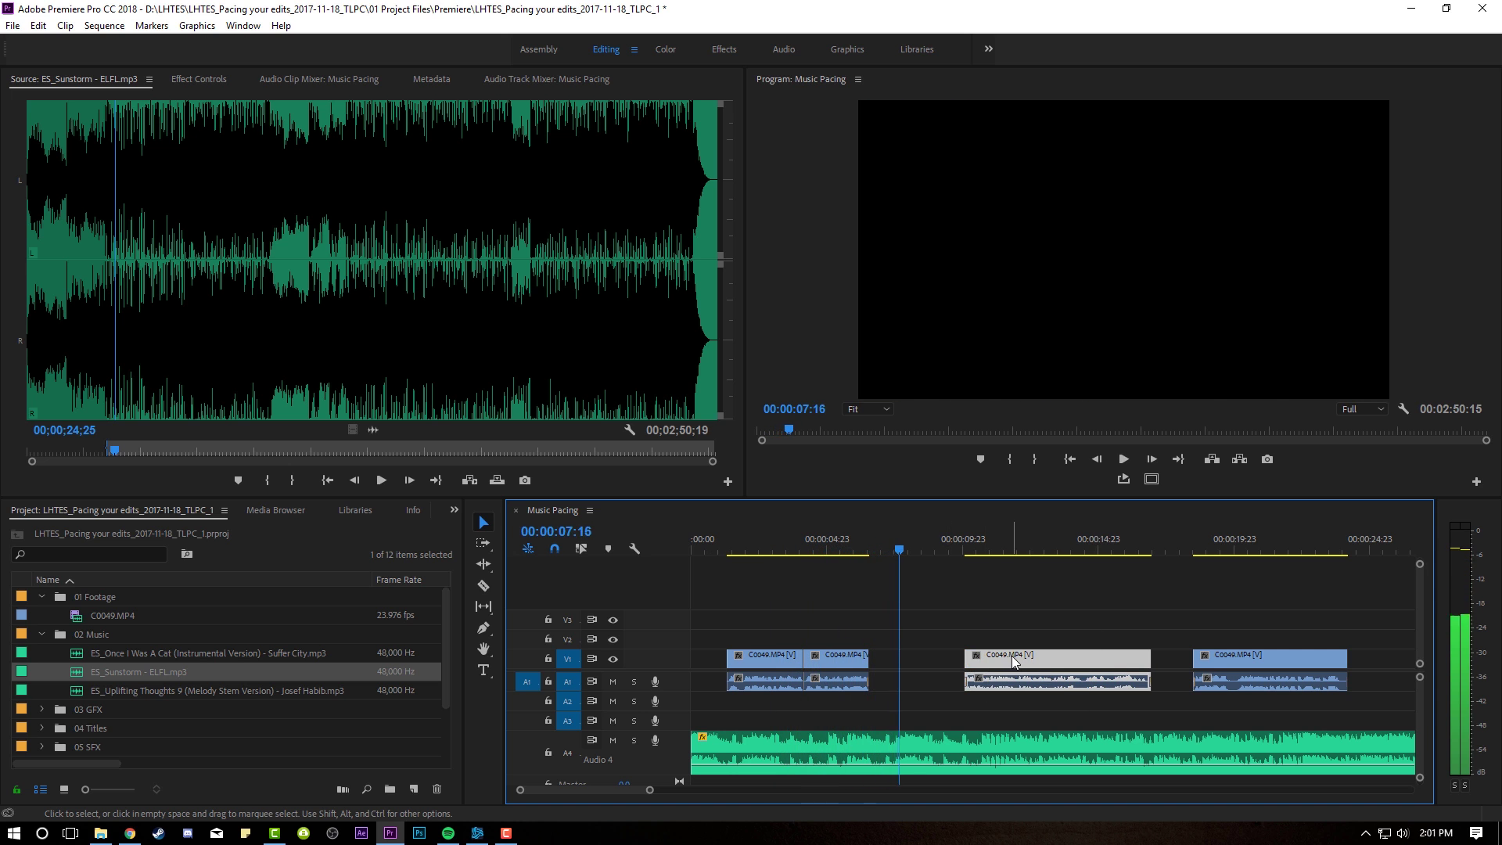
drag(1011, 655, 947, 655)
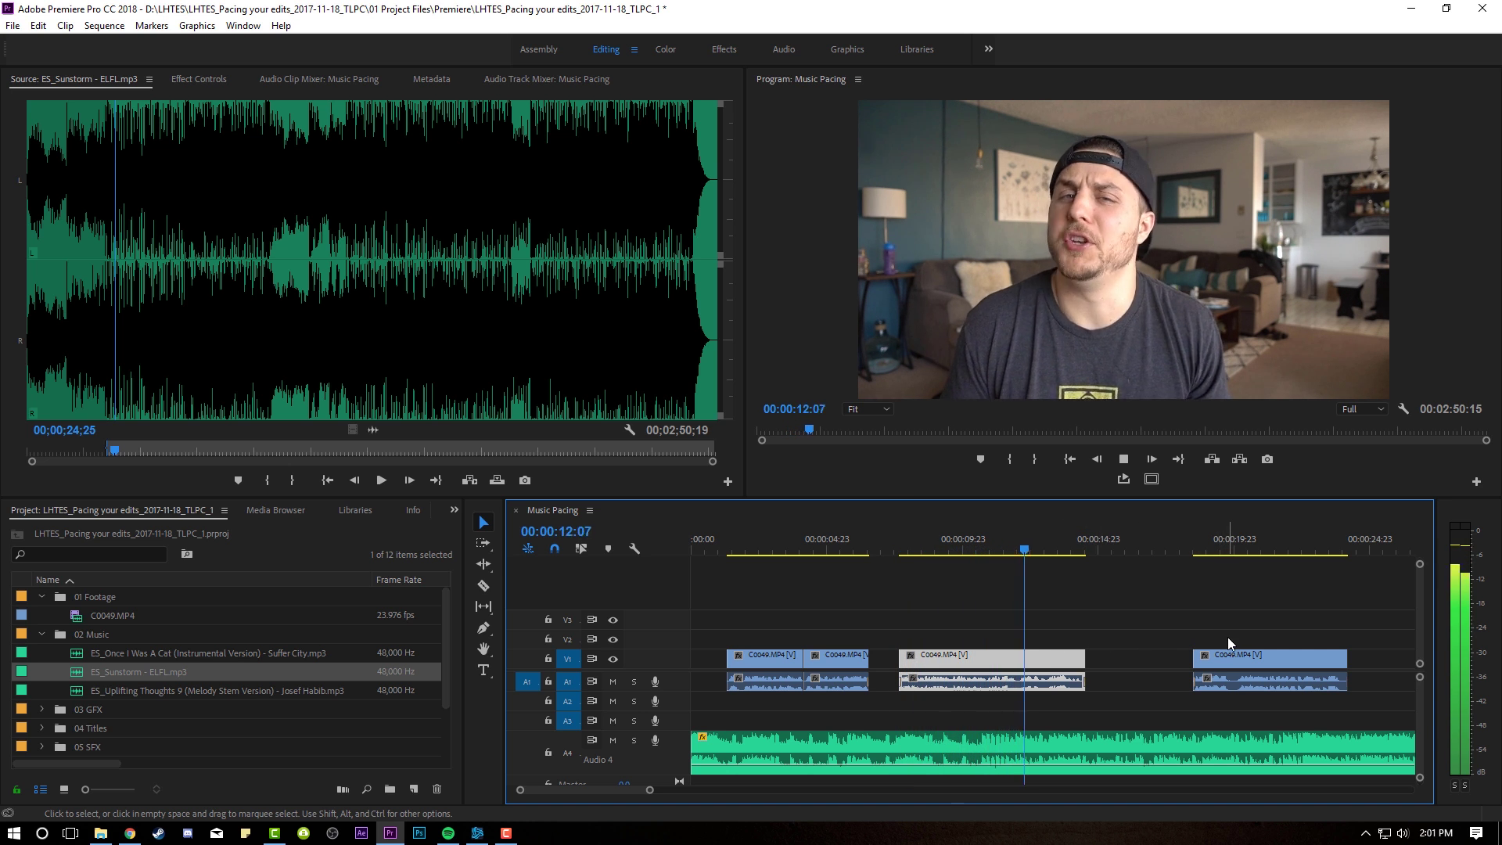
drag(1210, 635, 1255, 695)
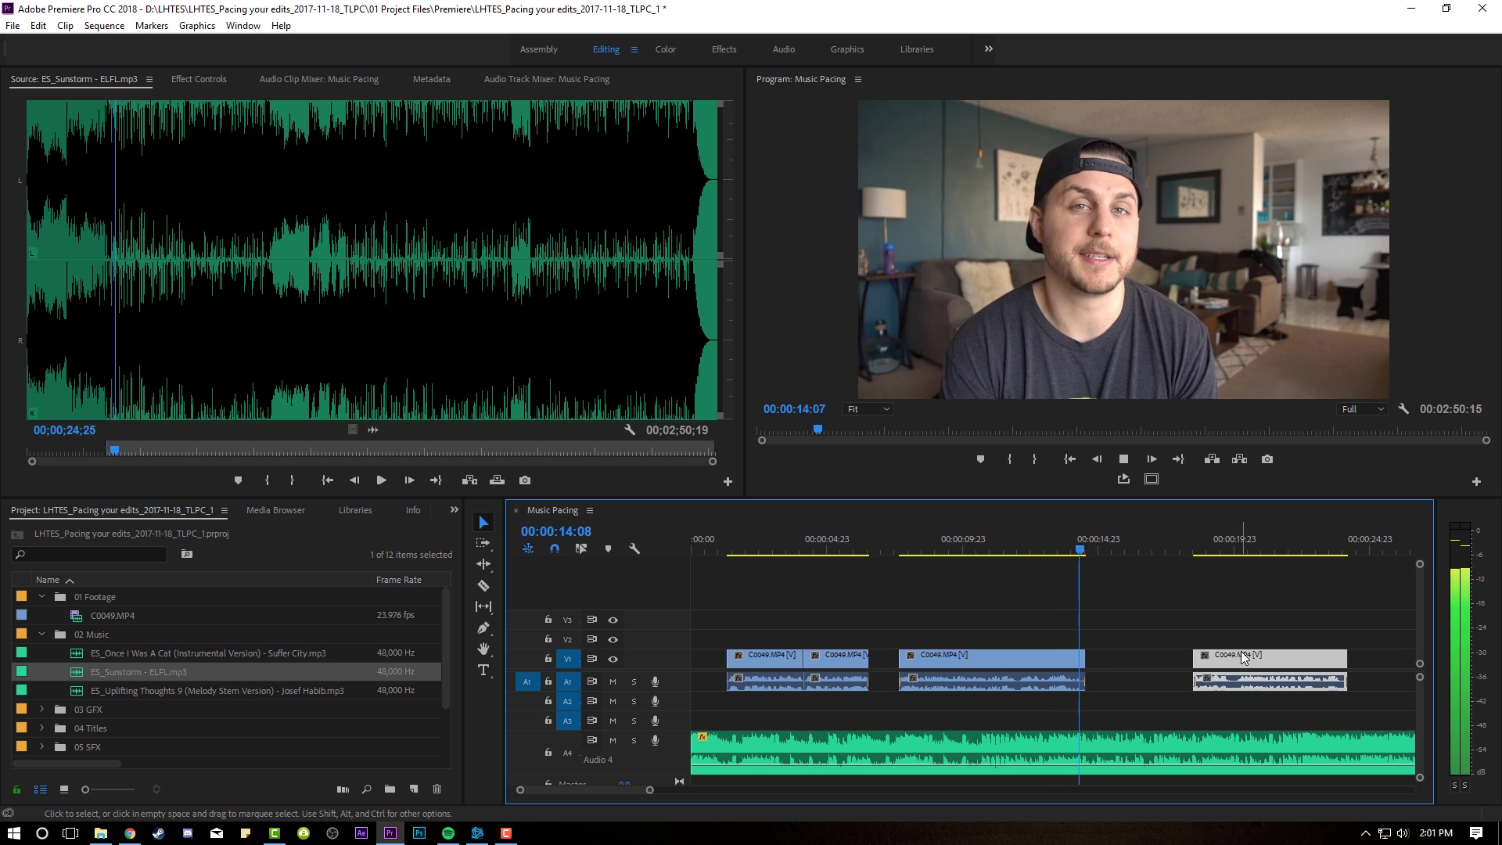
drag(1234, 660, 1164, 643)
Trim the Sunstorm music off at 22:16 and fit the whole sequence in view.
scroll(1224, 642, right, 3)
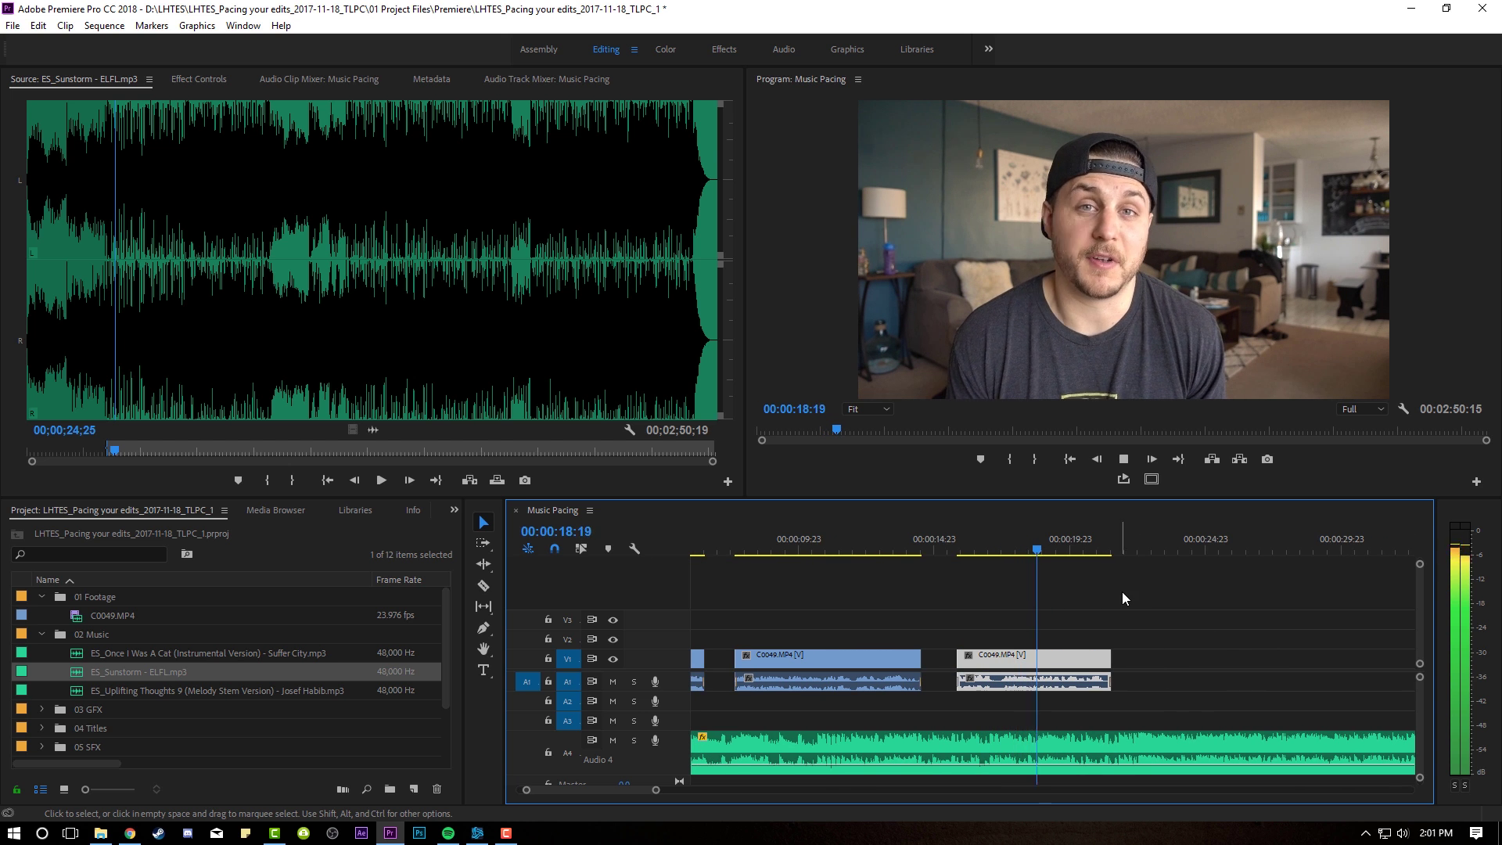
scroll(1122, 594, right, 3)
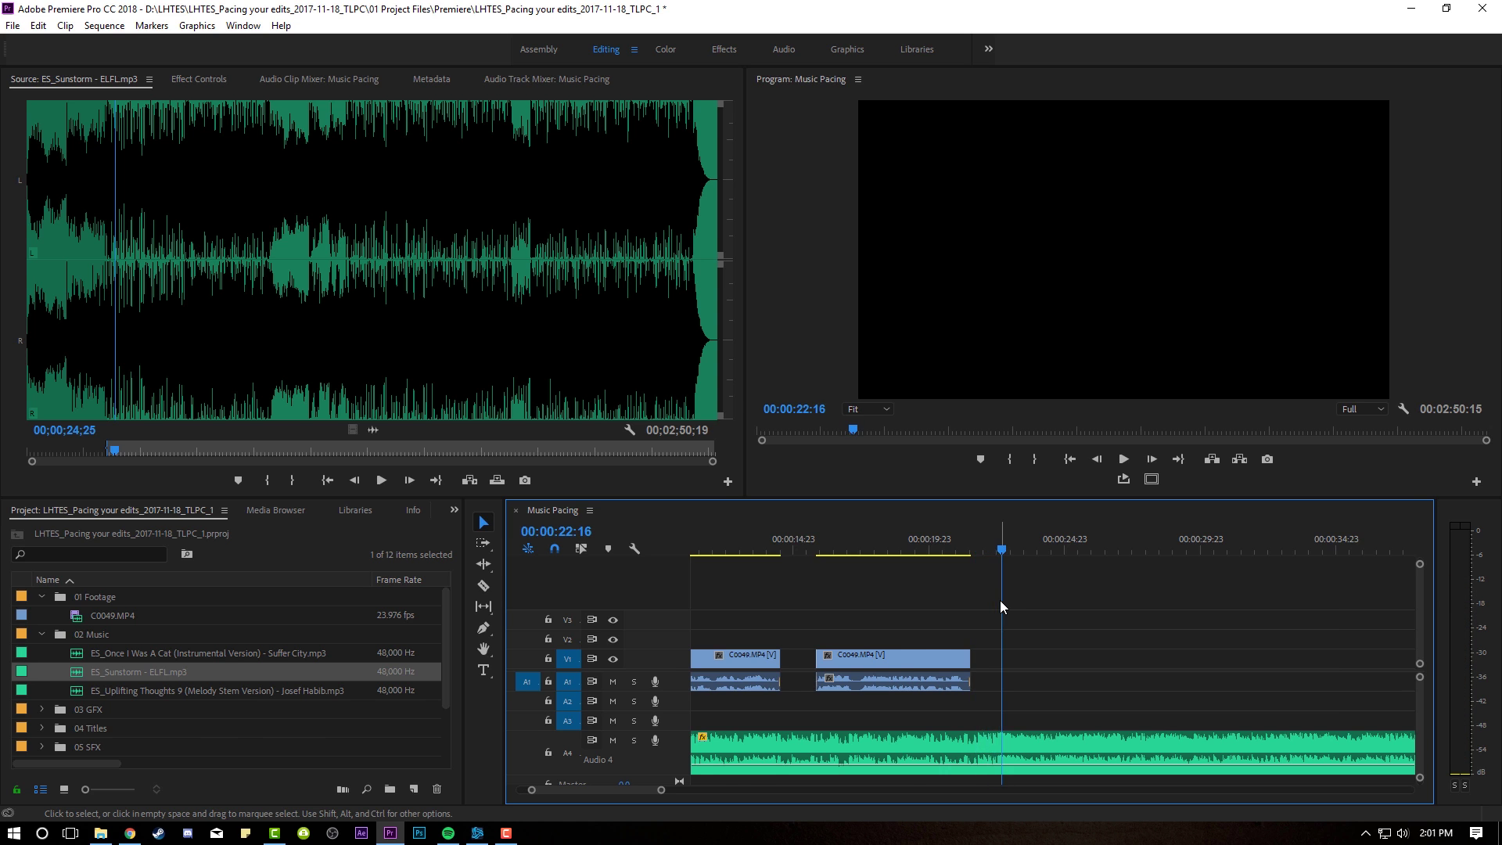
key(space)
key(w)
key(minus)
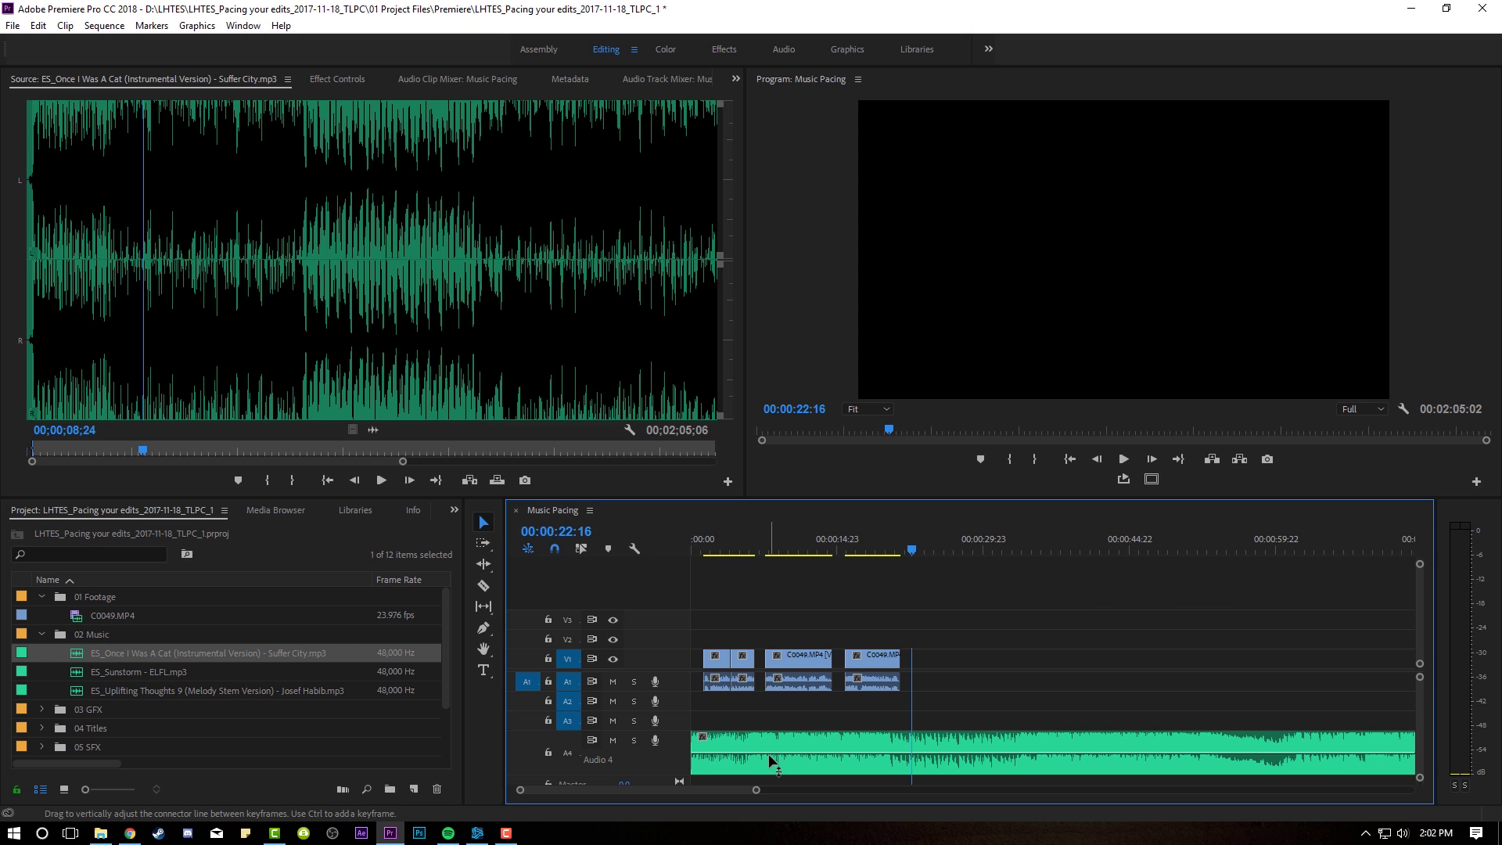
Lower the A4 instrumental's volume and shift all C0049 clips to start about 17 seconds in.
click(769, 757)
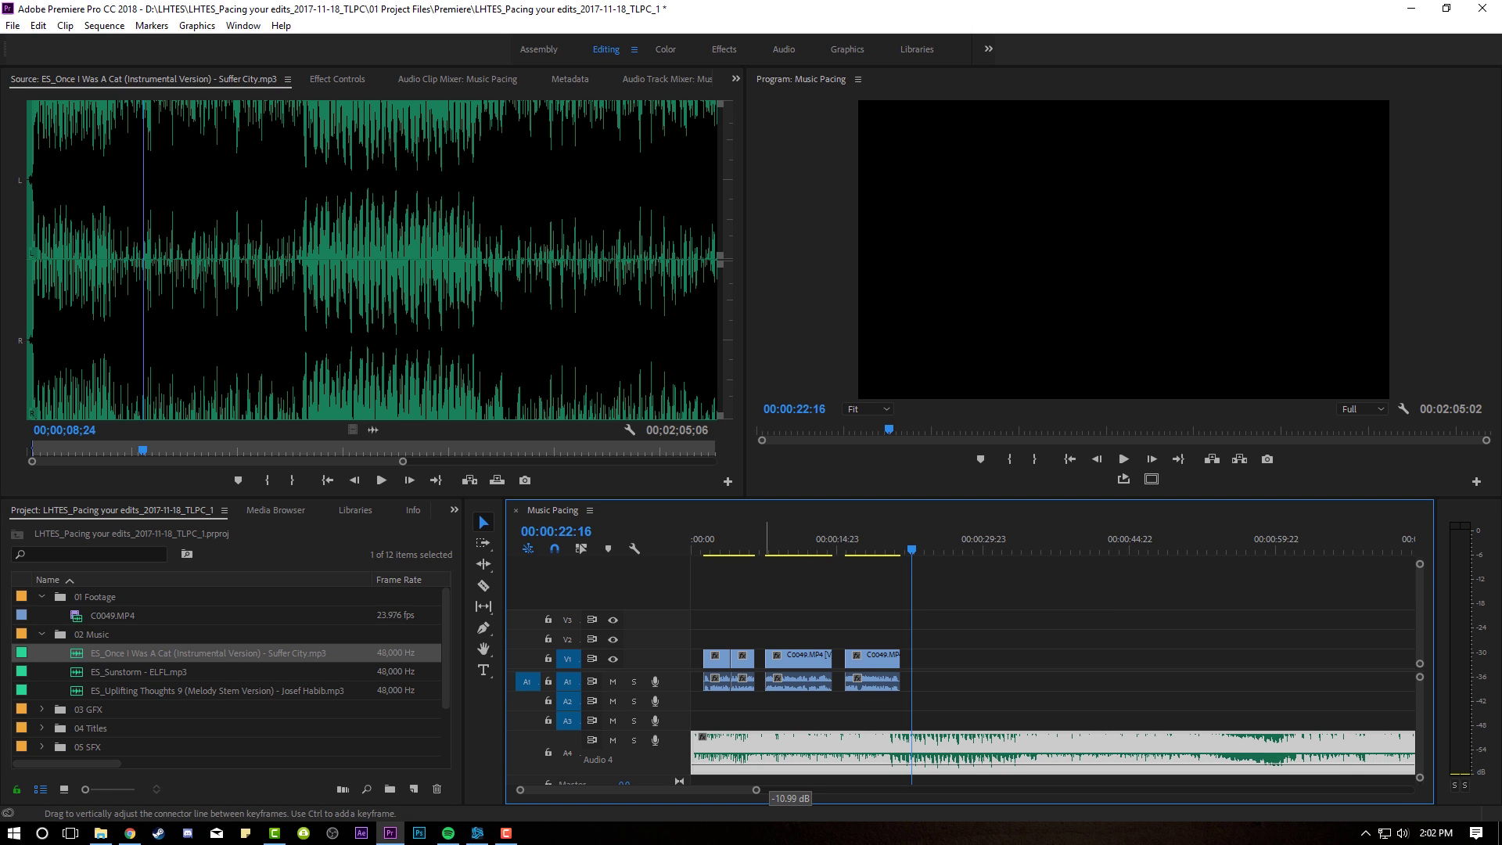
drag(896, 637, 870, 661)
drag(697, 542, 628, 557)
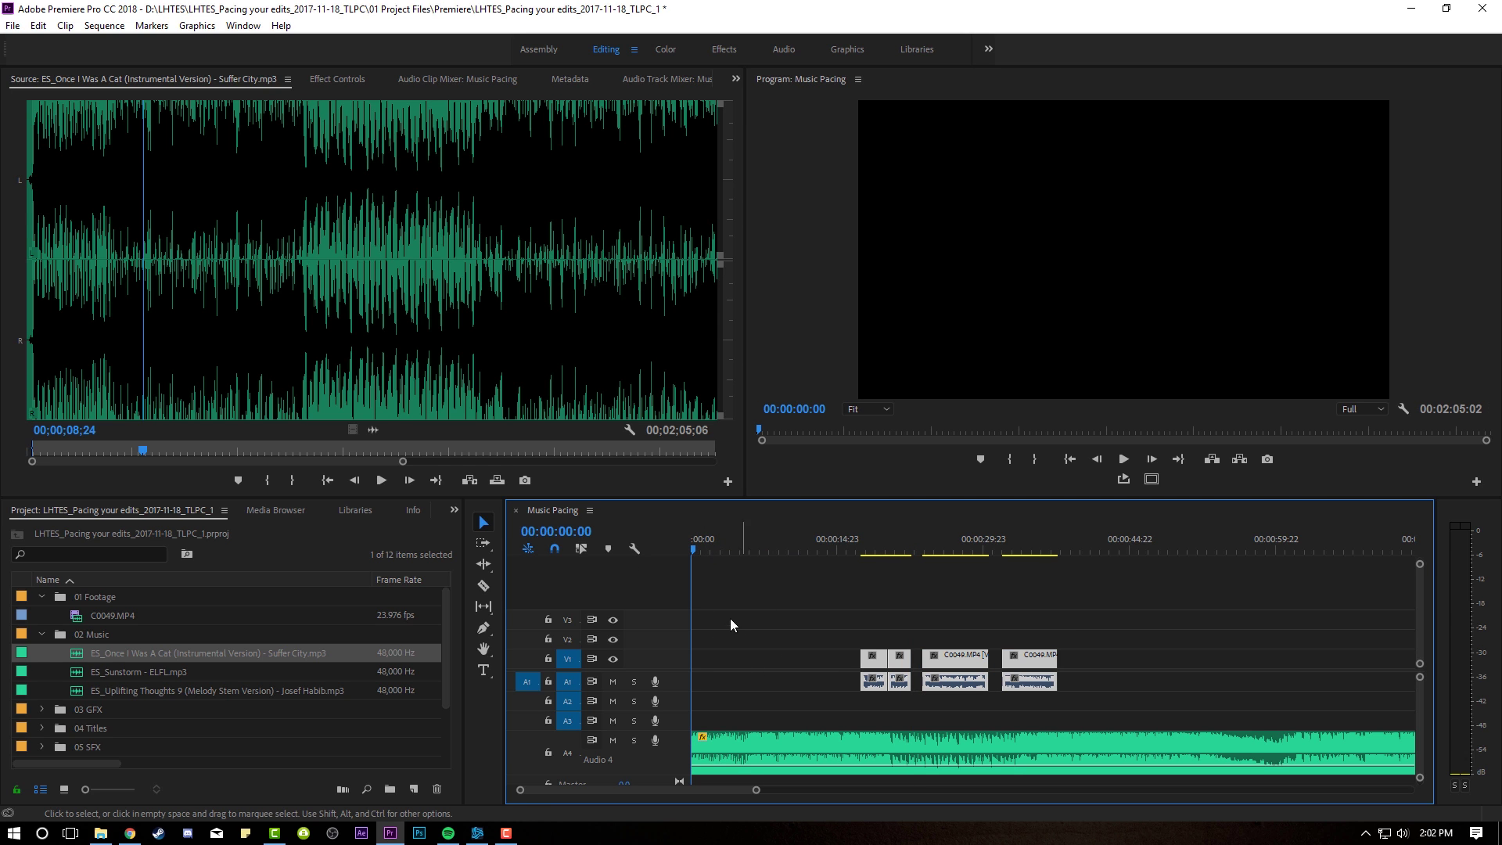
key(space)
drag(755, 794, 673, 789)
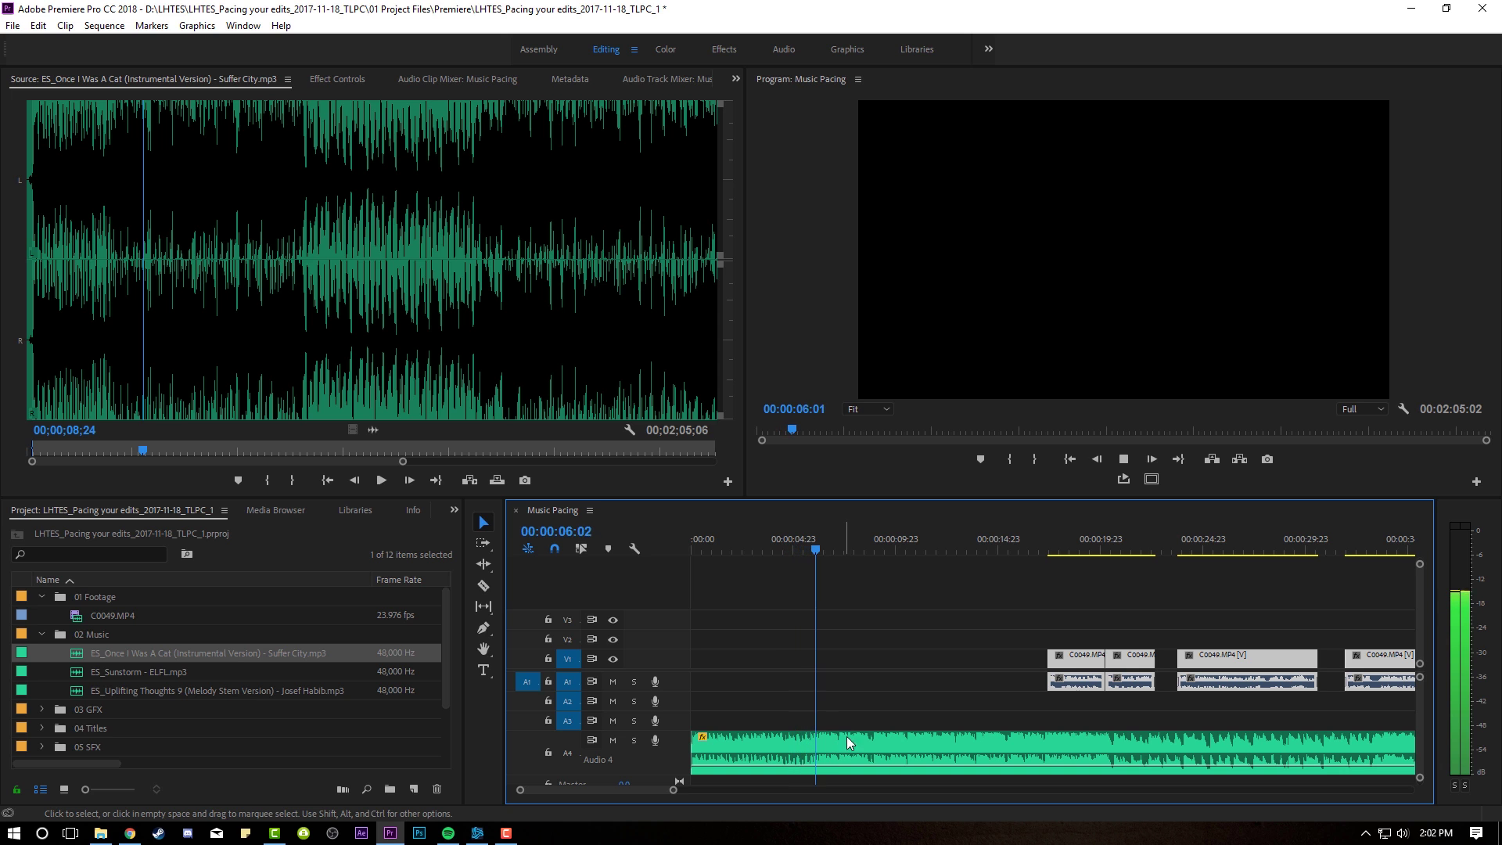
Move the first talking-head clip pair to start on the beat at the playhead, then replay the cut.
click(1061, 676)
drag(951, 671, 759, 671)
key(shift+k)
click(979, 621)
scroll(978, 621, right, 2)
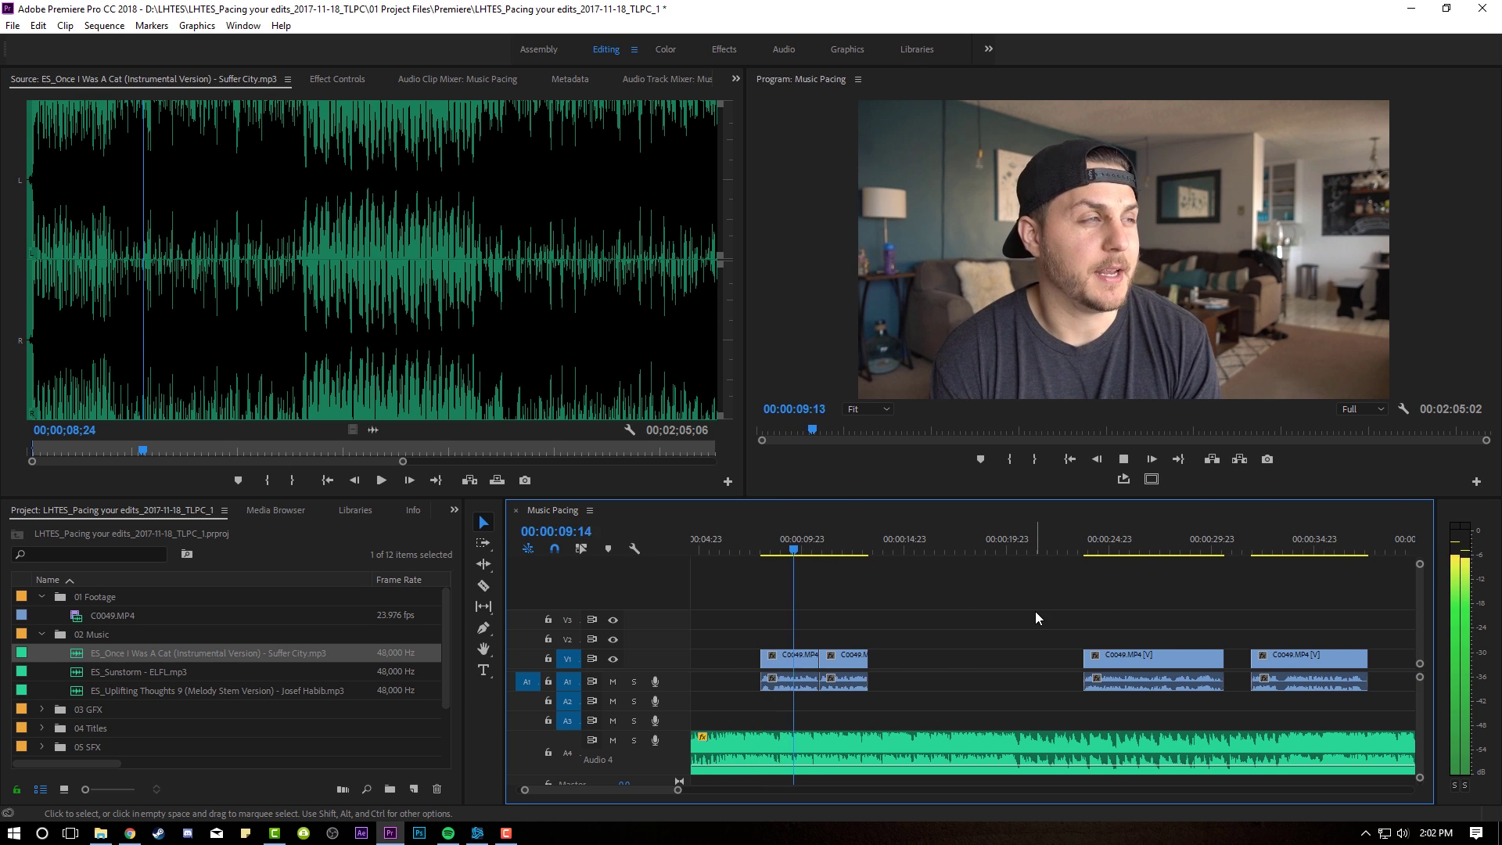
Snap the next and last C0049 clip pairs onto beats, the last starting near 00:00:21:20.
drag(1087, 624, 1140, 657)
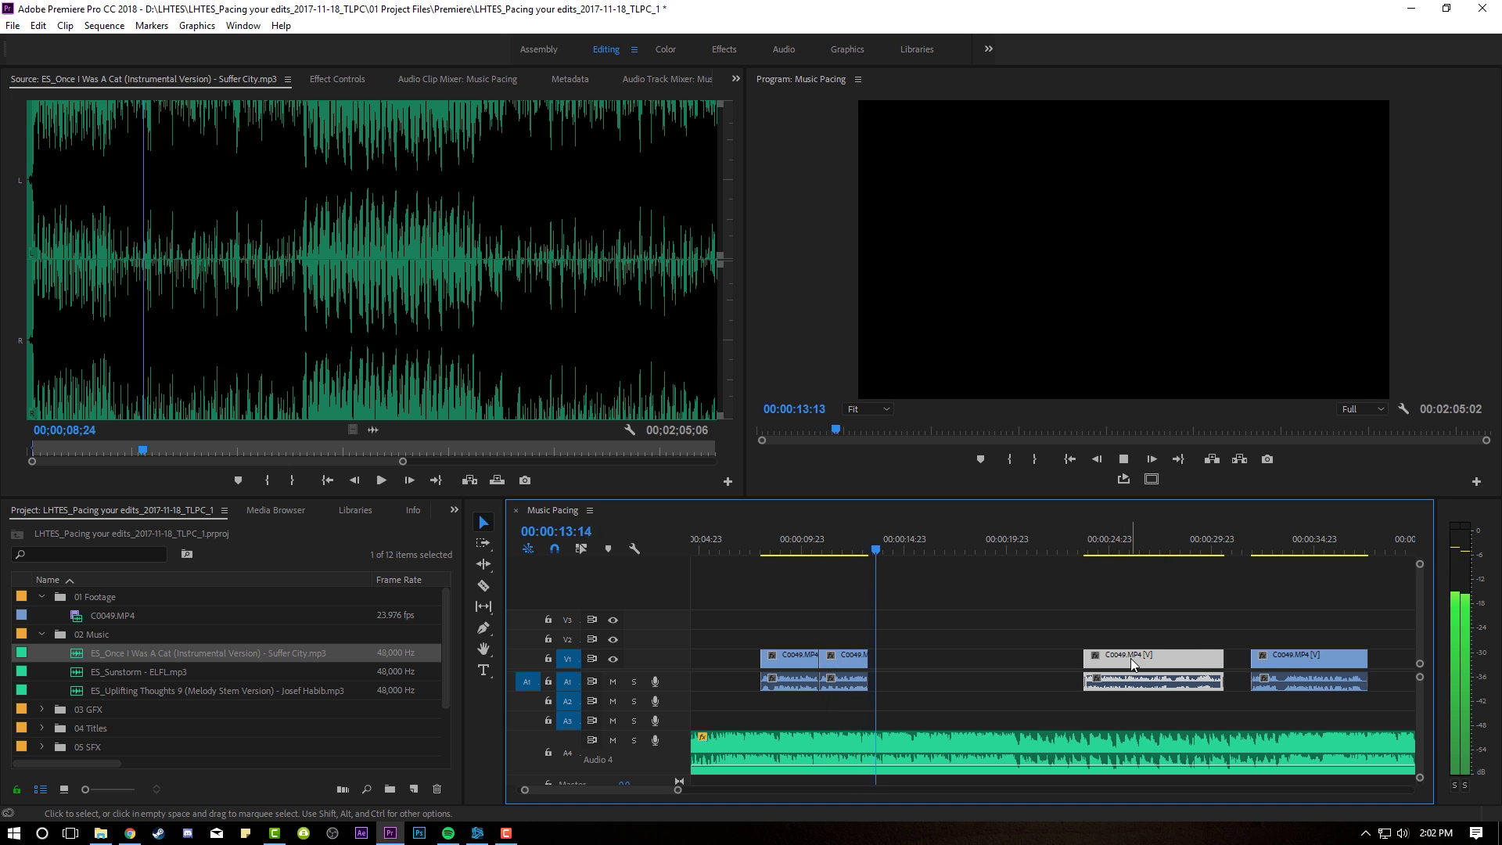
drag(1130, 659, 929, 659)
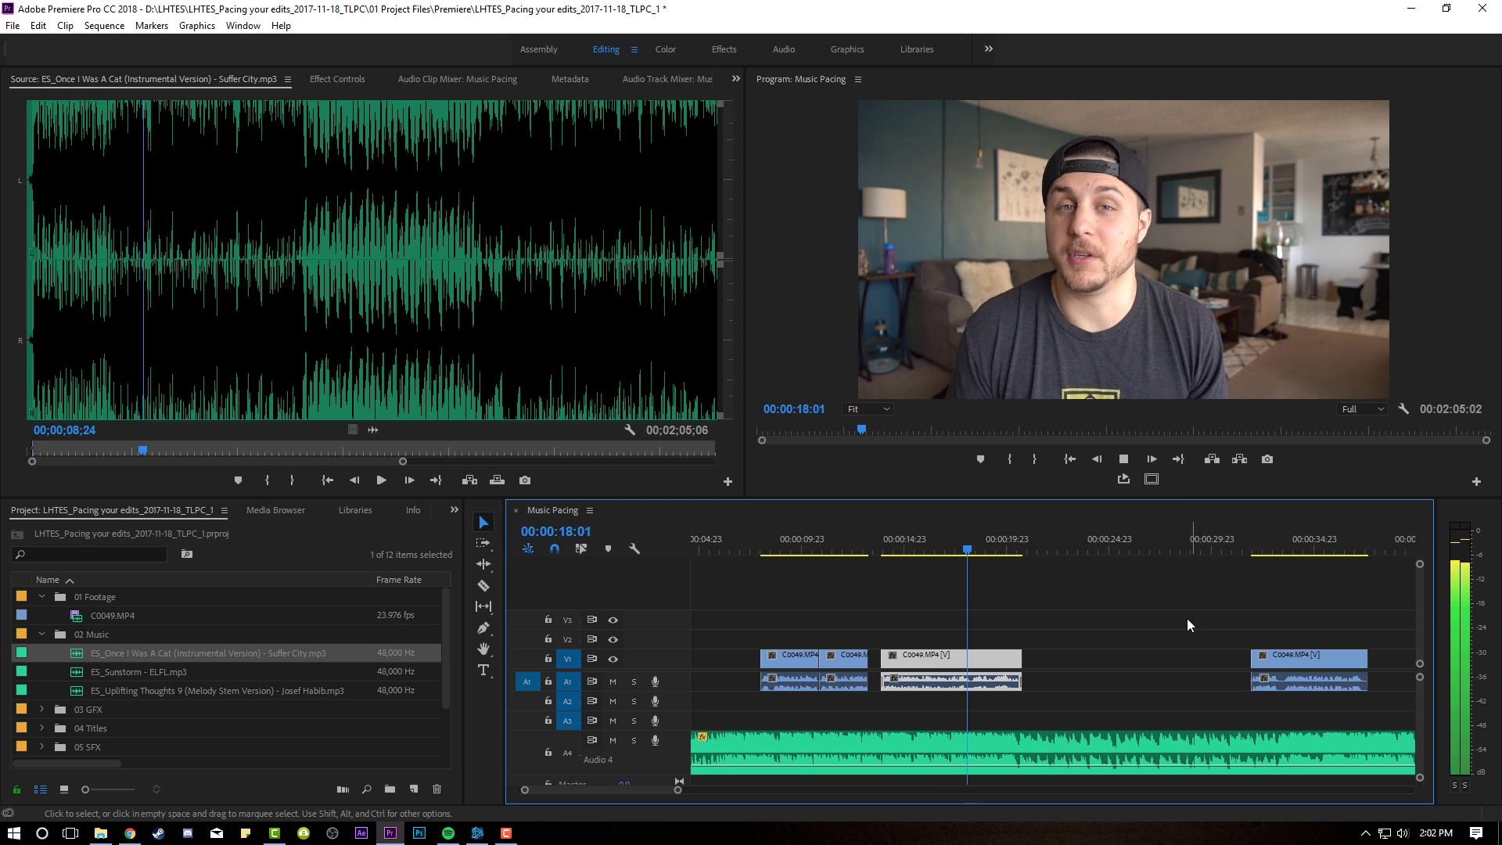
click(1276, 659)
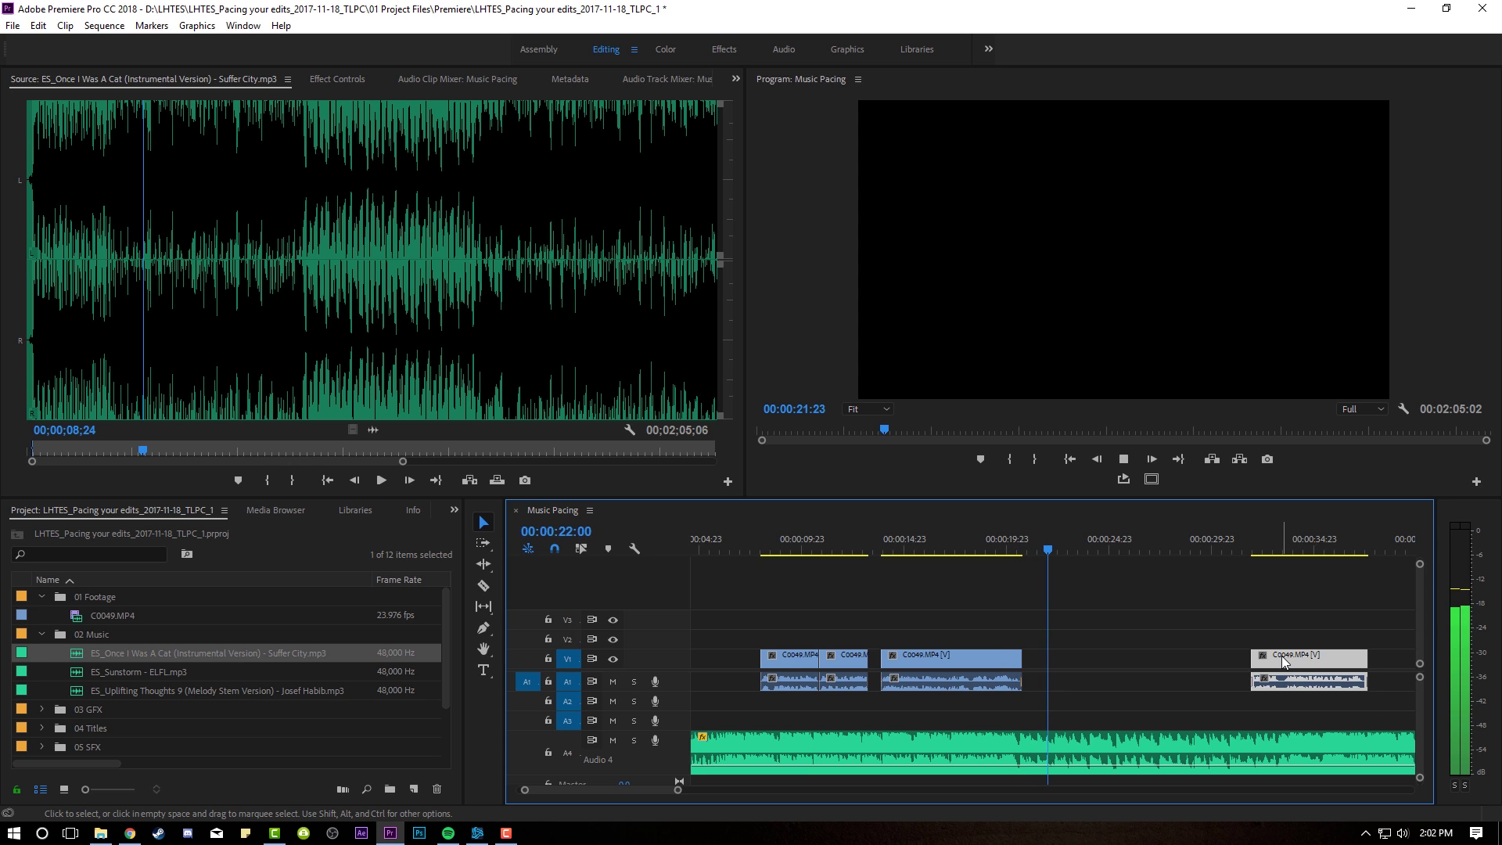
drag(1085, 680, 1083, 679)
click(1045, 538)
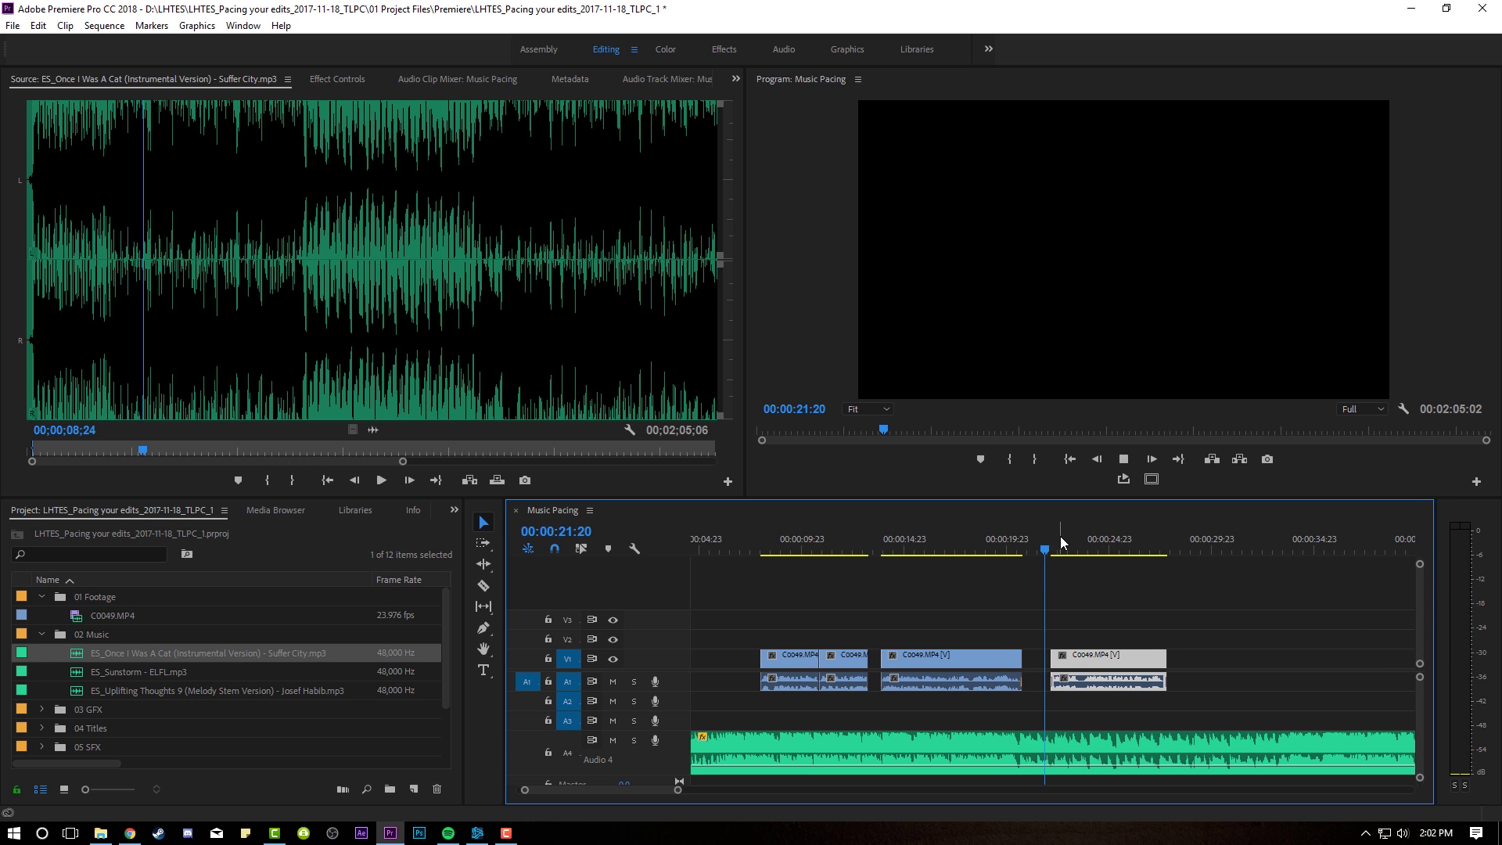
scroll(1126, 597, down, 3)
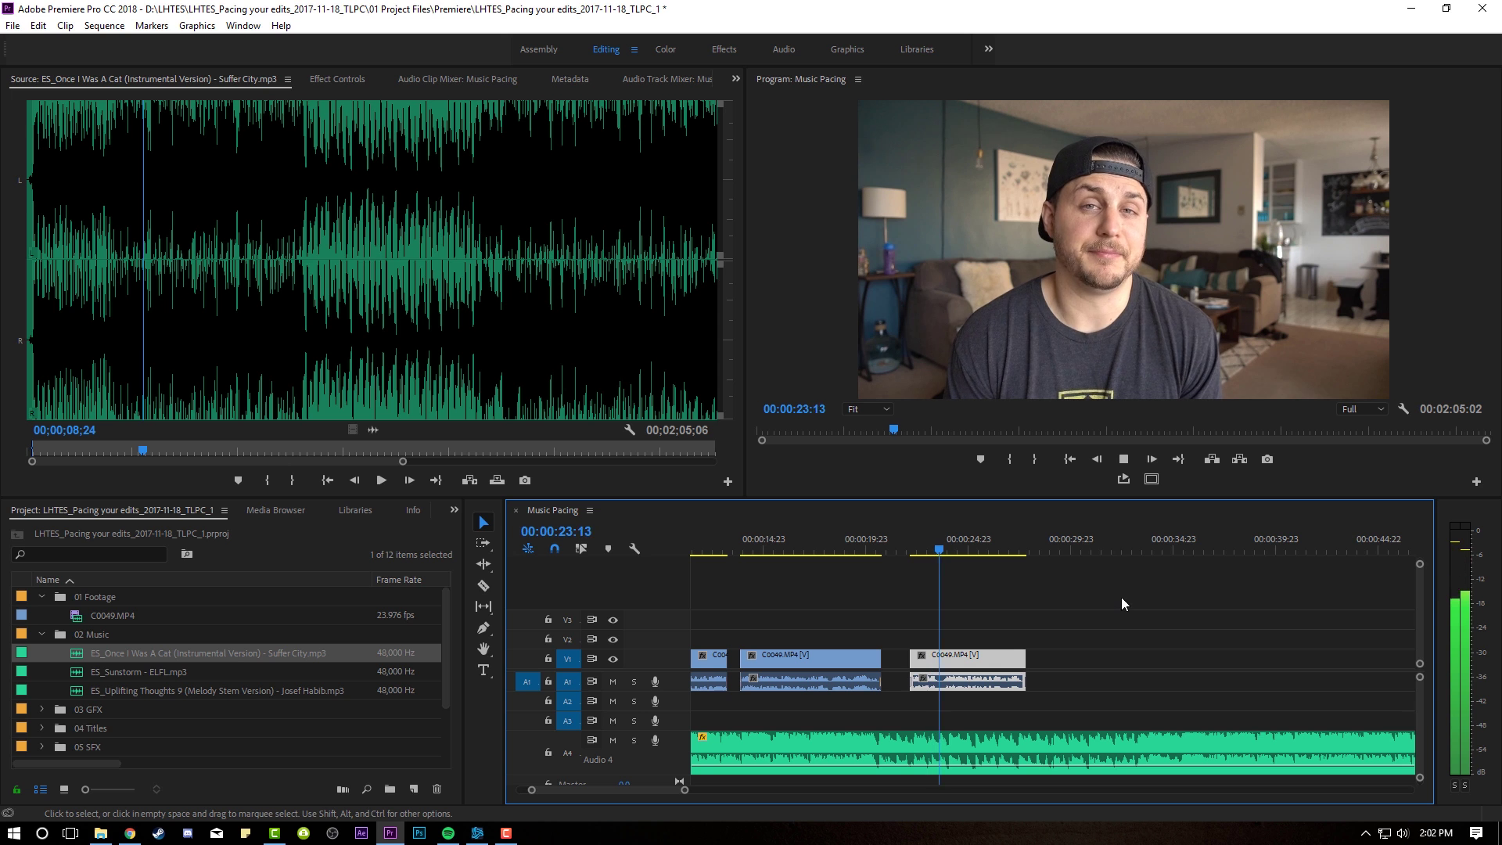
scroll(1030, 597, down, 2)
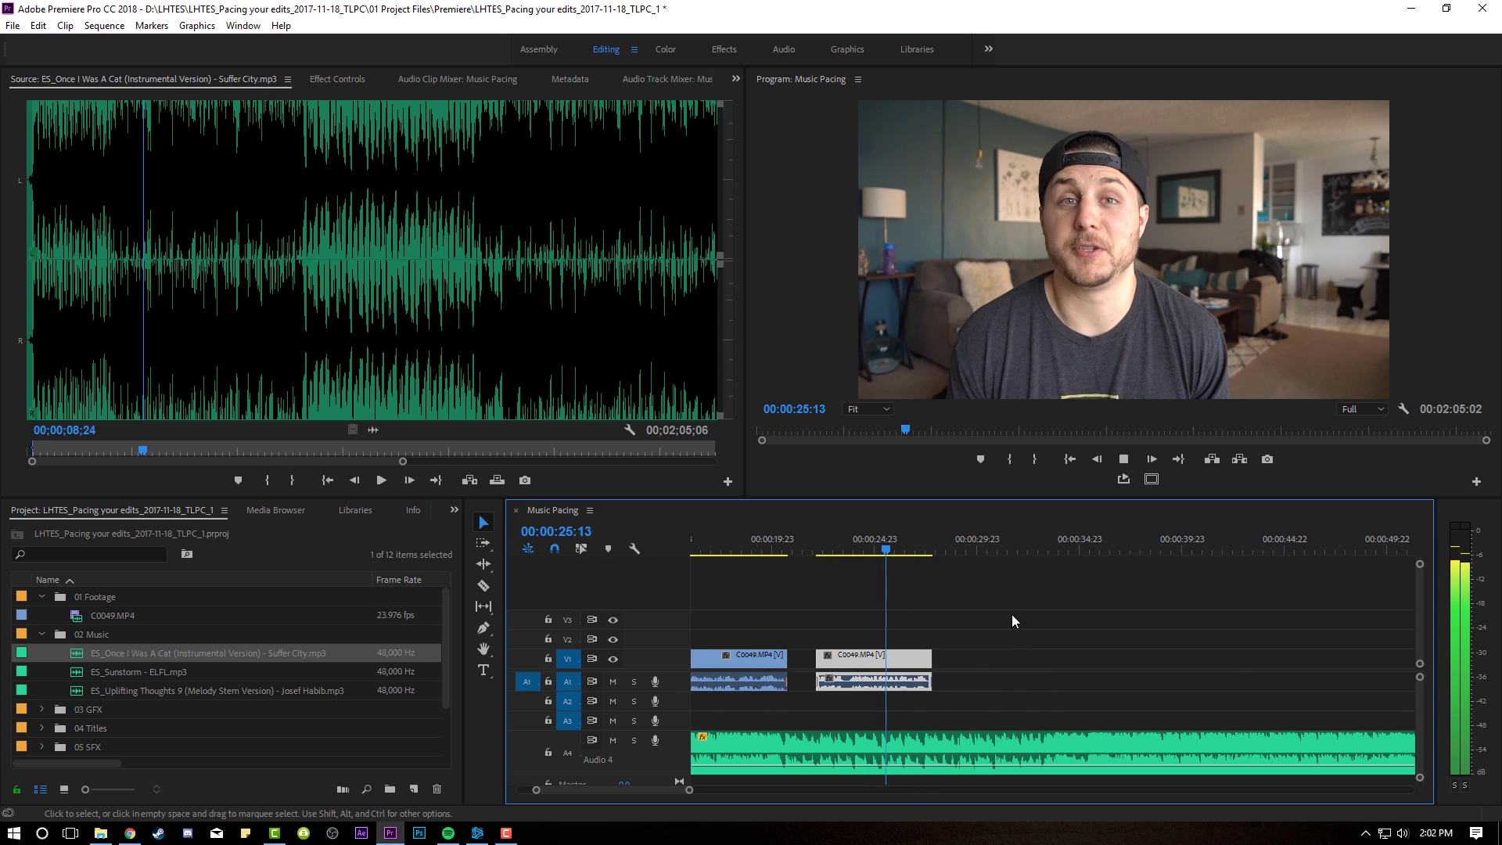